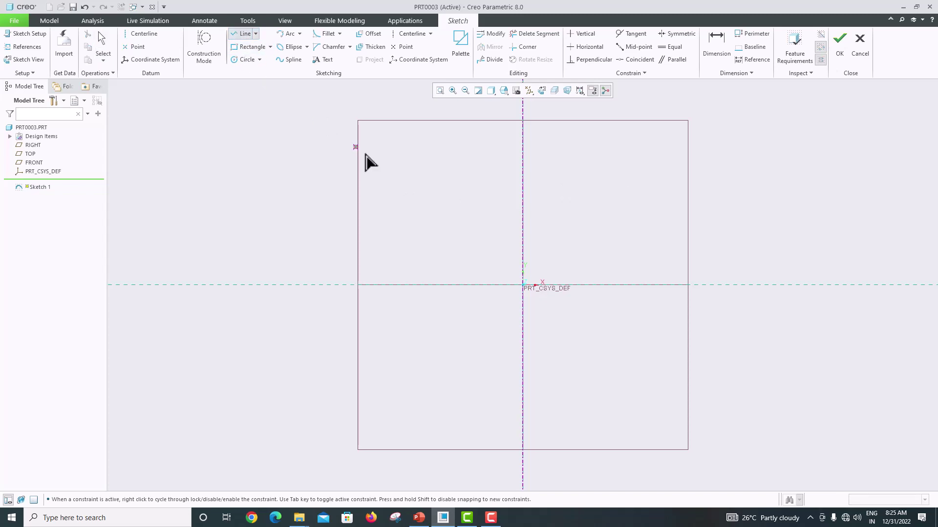
# Sketch a horizontal line about 302 long from the origin along the positive X axis
pyautogui.click(522, 285)
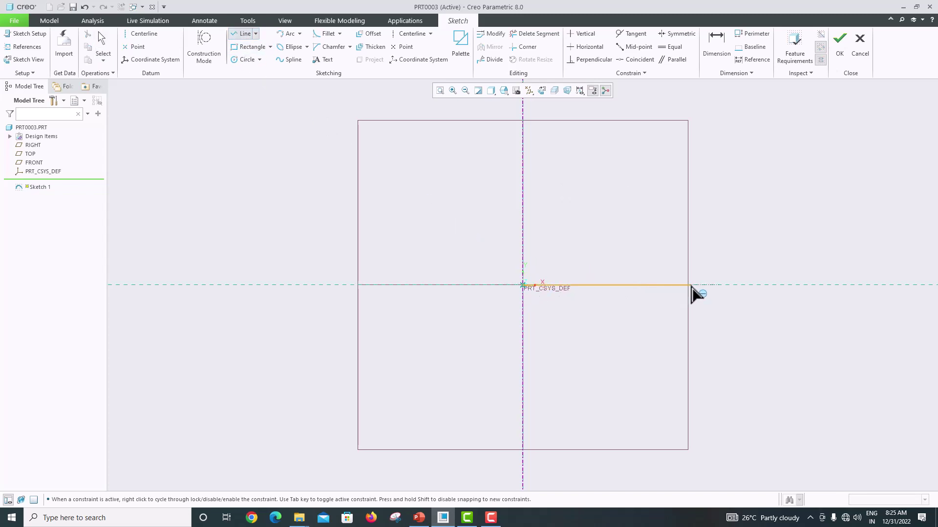
pyautogui.click(719, 285)
pyautogui.middleClick(732, 226)
pyautogui.middleClick(731, 224)
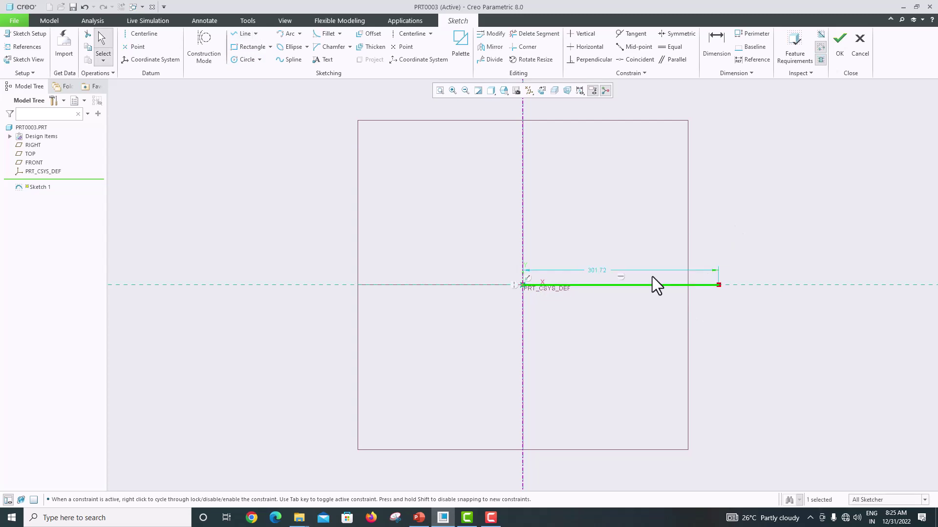
# Check the overall width in the PowerPoint reference drawing, return to Creo, and set the base line's length to 60
pyautogui.click(419, 518)
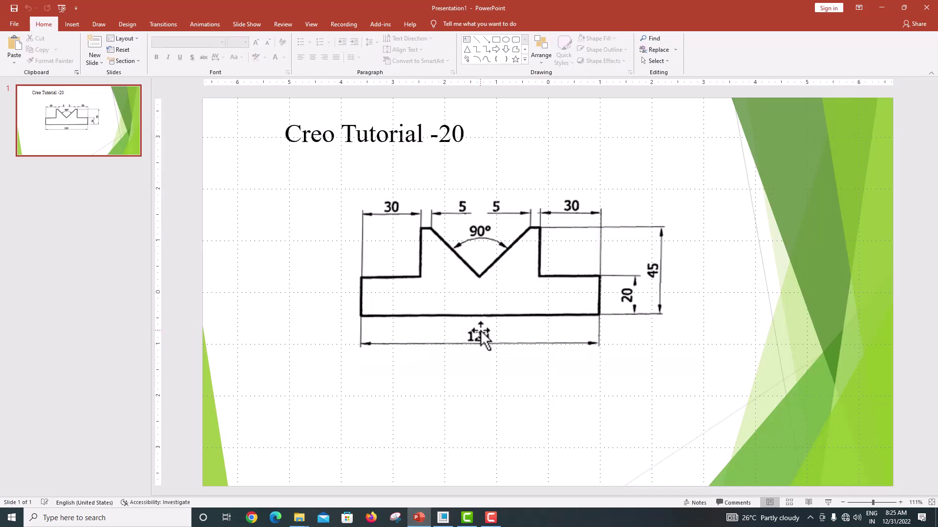
pyautogui.click(443, 518)
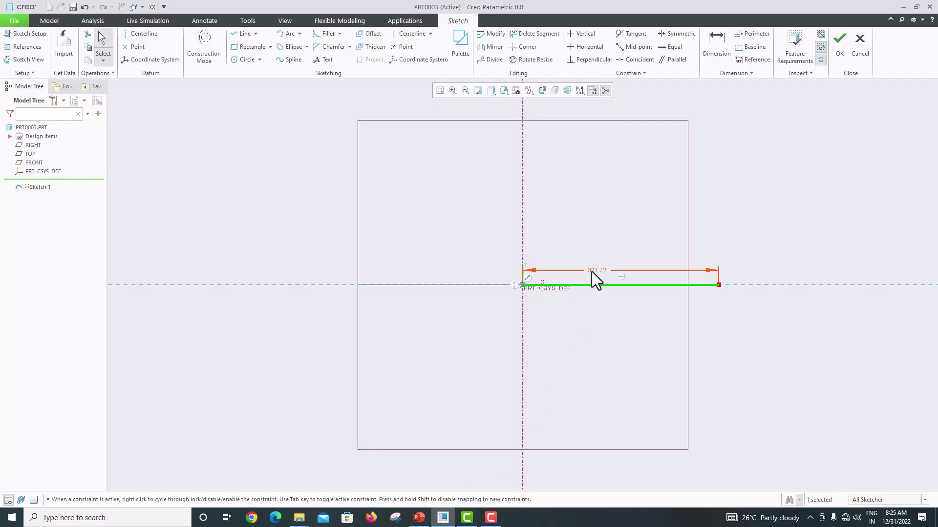
pyautogui.write('60')
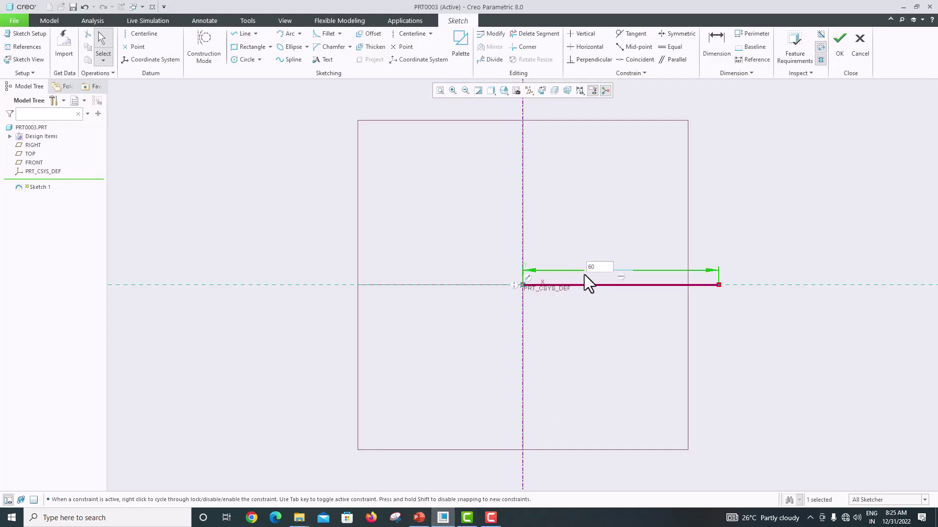
pyautogui.press('Return')
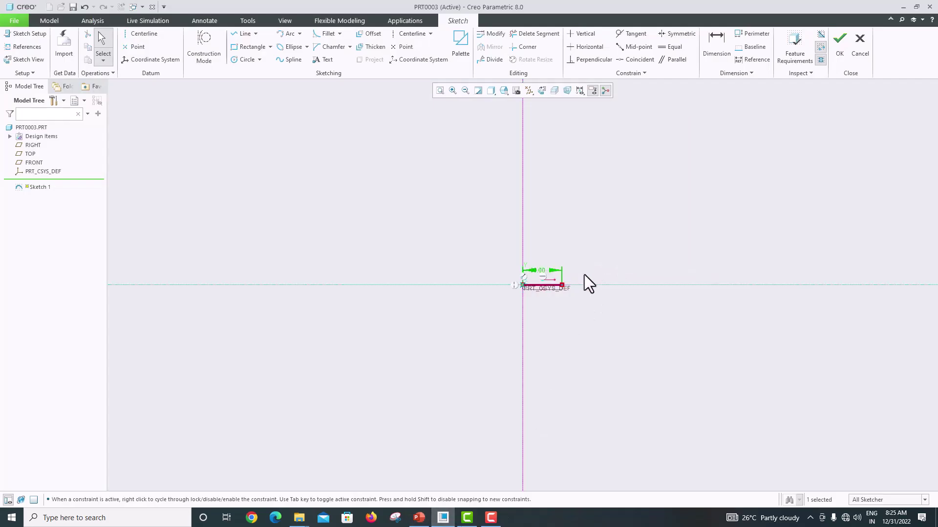
pyautogui.click(442, 93)
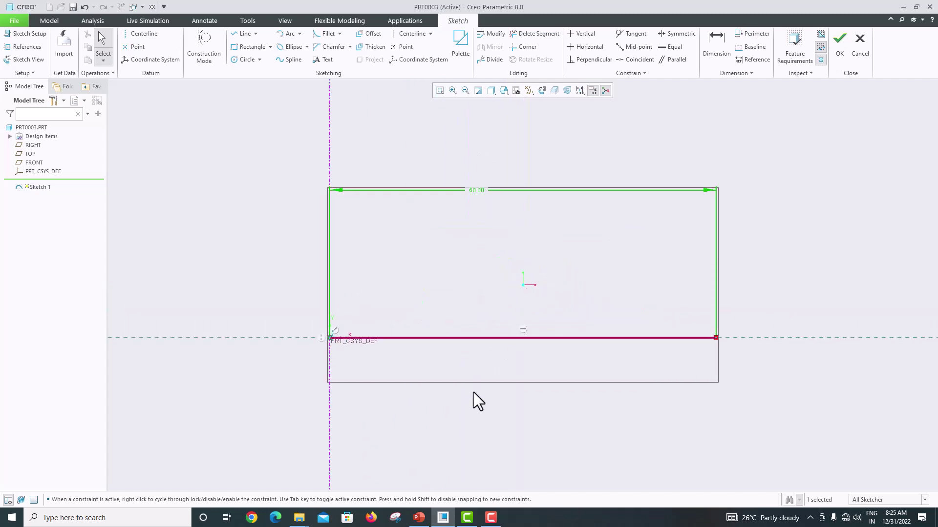
# Following the PowerPoint drawing, sketch the stepped half profile in Creo from the base line's free end, finishing with a sloped line to the vertical axis
pyautogui.click(419, 517)
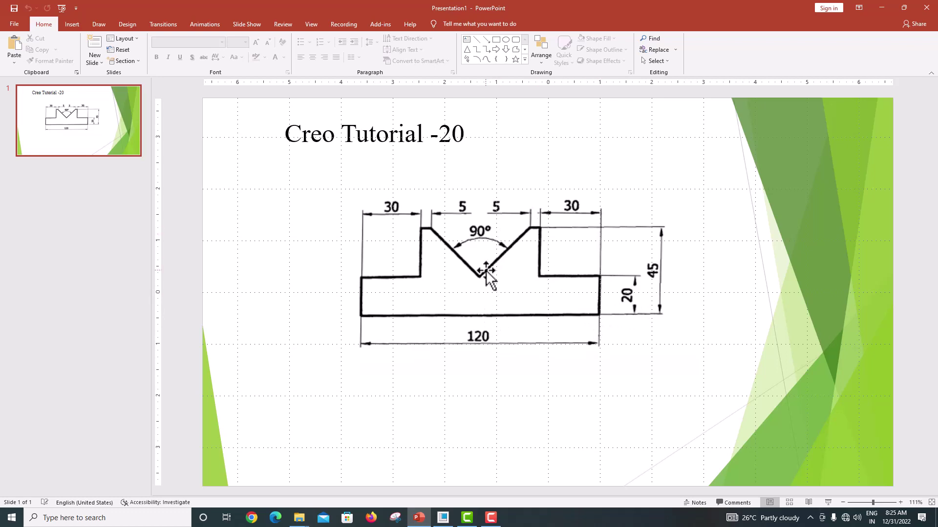
pyautogui.click(443, 517)
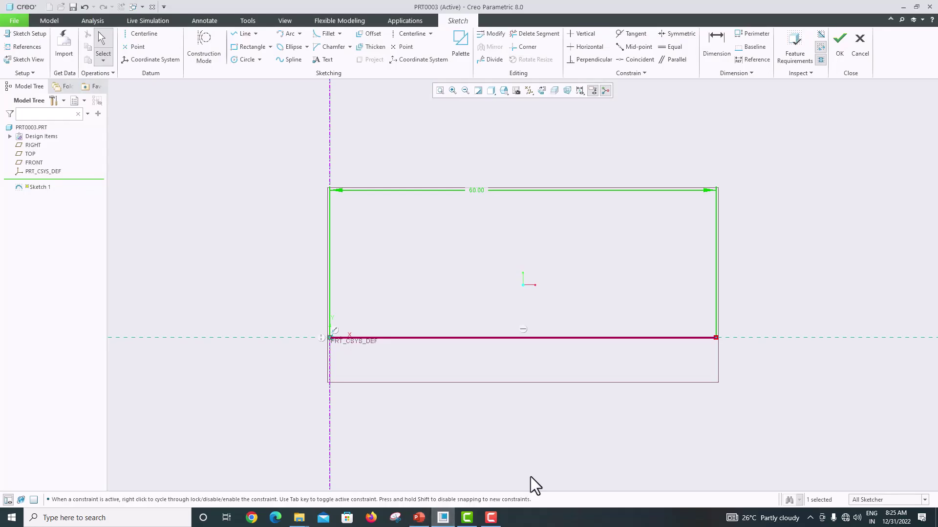
pyautogui.click(242, 34)
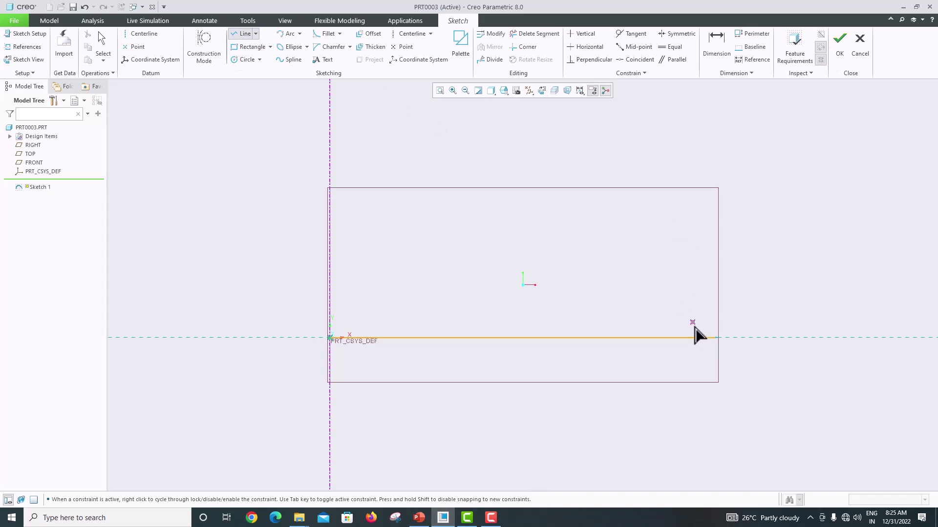
pyautogui.click(715, 337)
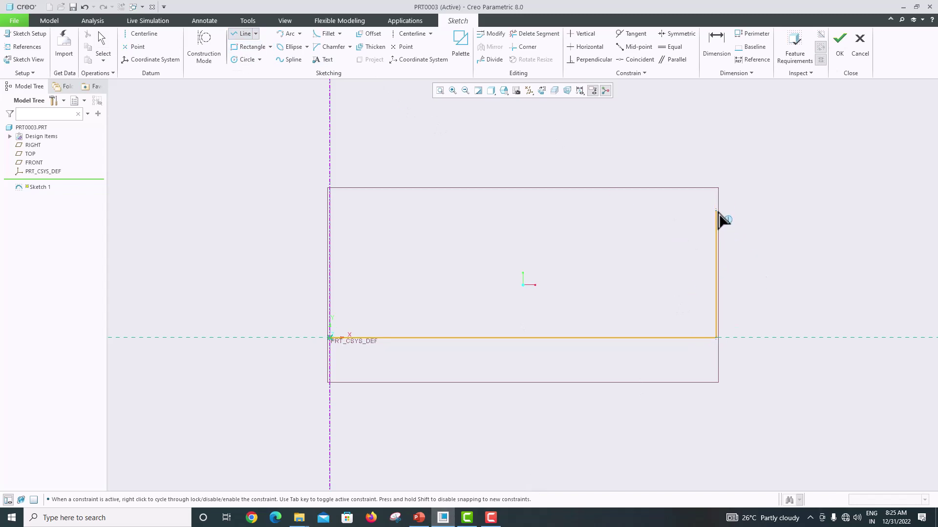
pyautogui.click(716, 222)
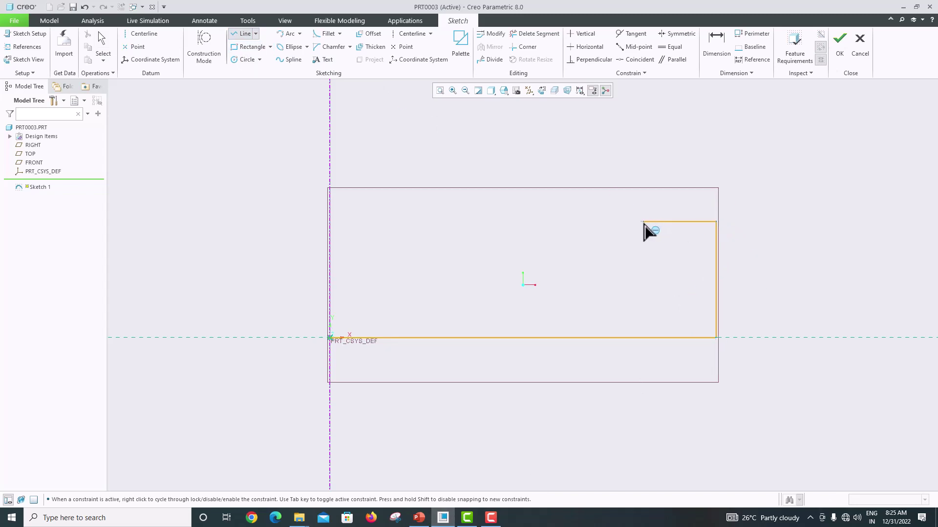
pyautogui.click(615, 222)
pyautogui.click(616, 163)
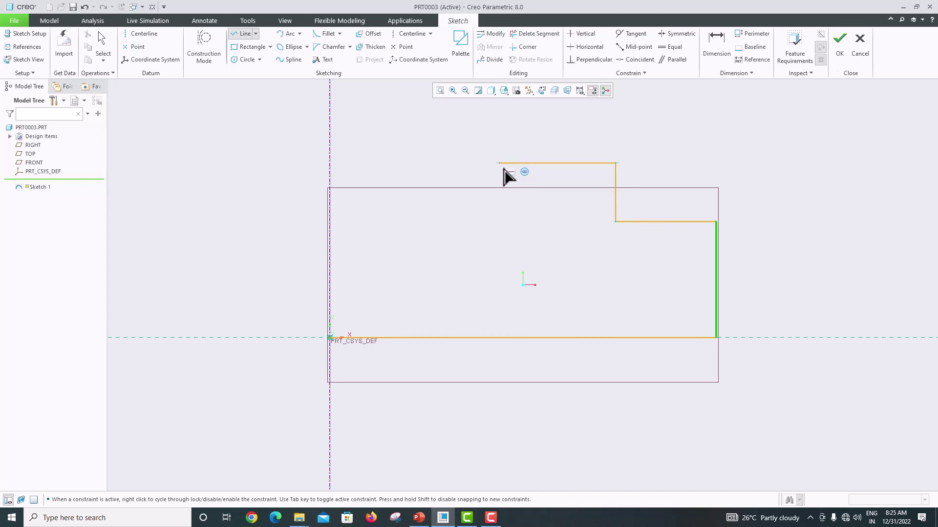
pyautogui.click(536, 170)
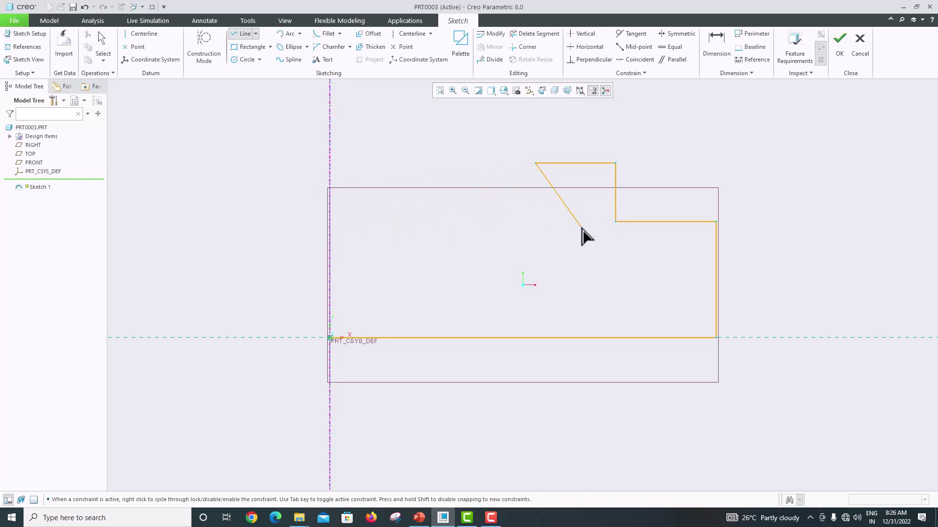
pyautogui.click(331, 236)
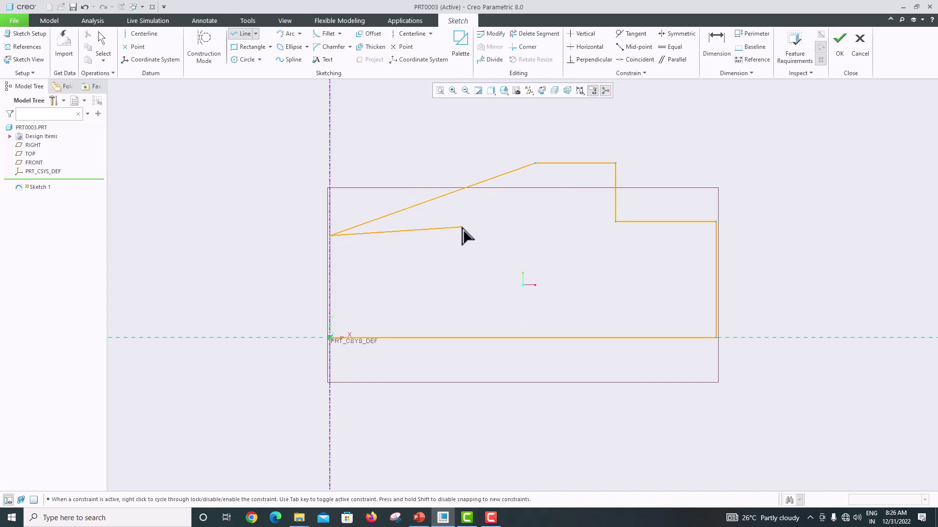
pyautogui.middleClick(462, 228)
pyautogui.middleClick(462, 227)
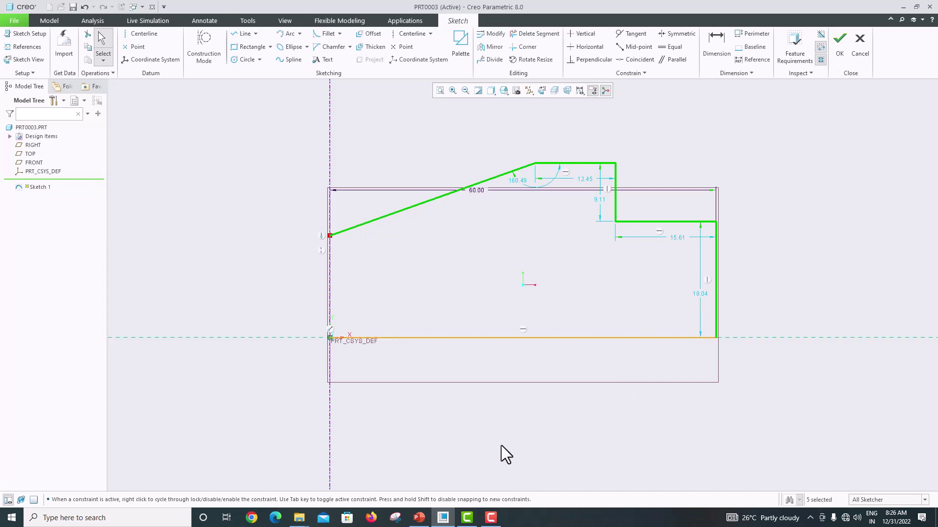
# Recheck the PowerPoint drawing, then in Creo move the outer edge's height dimension outside the profile and the lower step's width dimension above the step
pyautogui.click(419, 518)
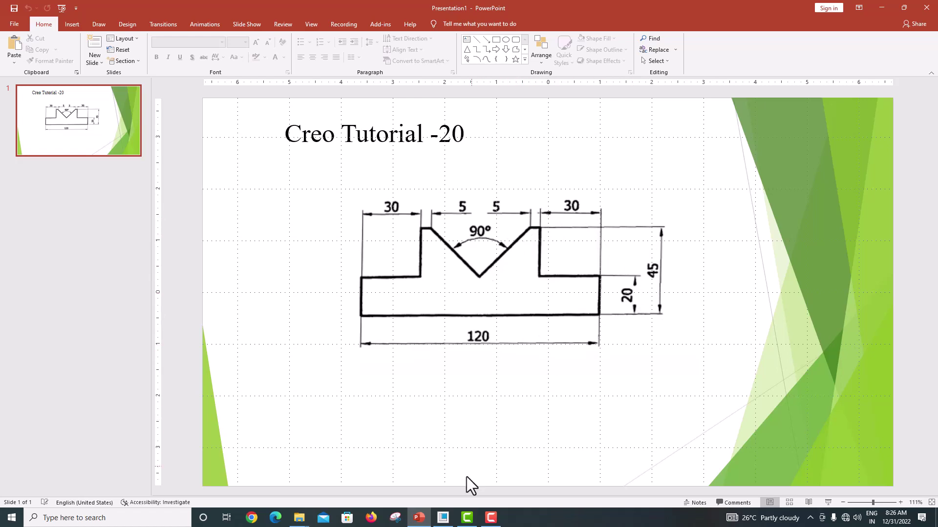
pyautogui.click(443, 517)
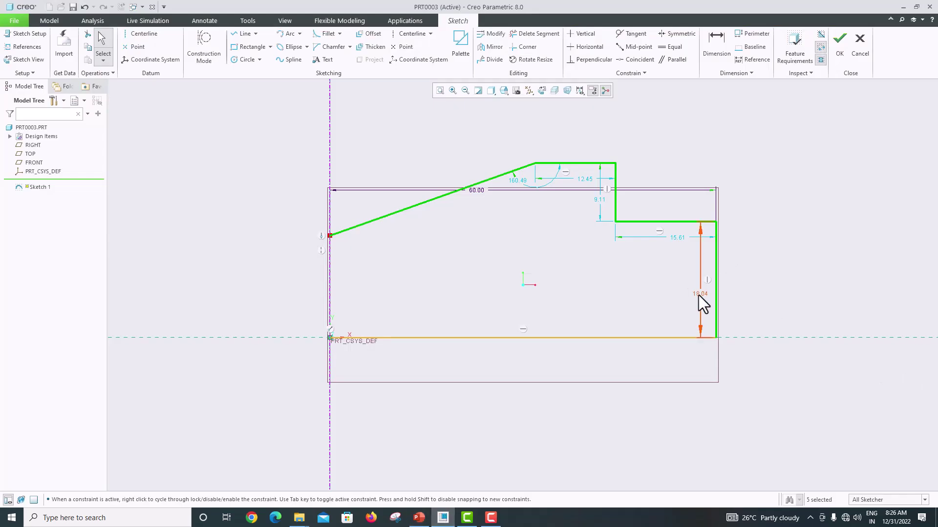
pyautogui.moveTo(699, 295); pyautogui.dragTo(770, 286)
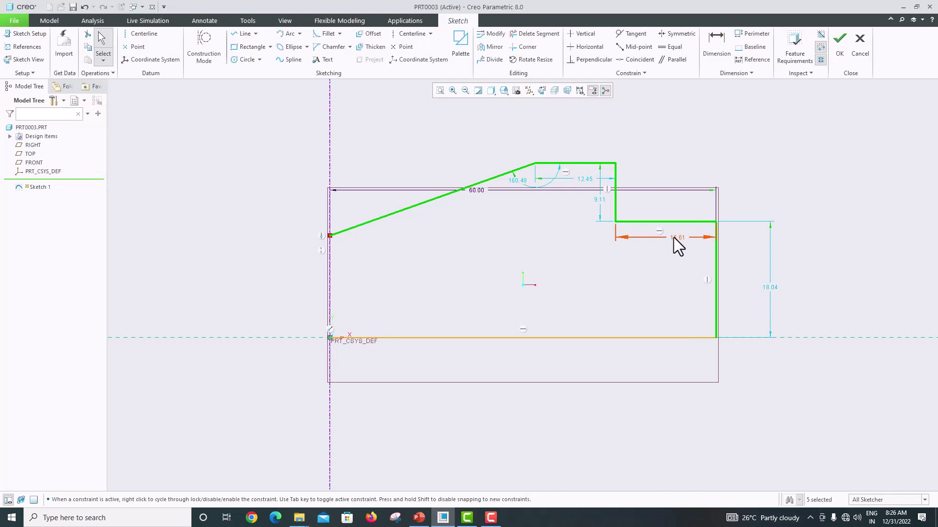
pyautogui.moveTo(673, 237); pyautogui.dragTo(675, 183)
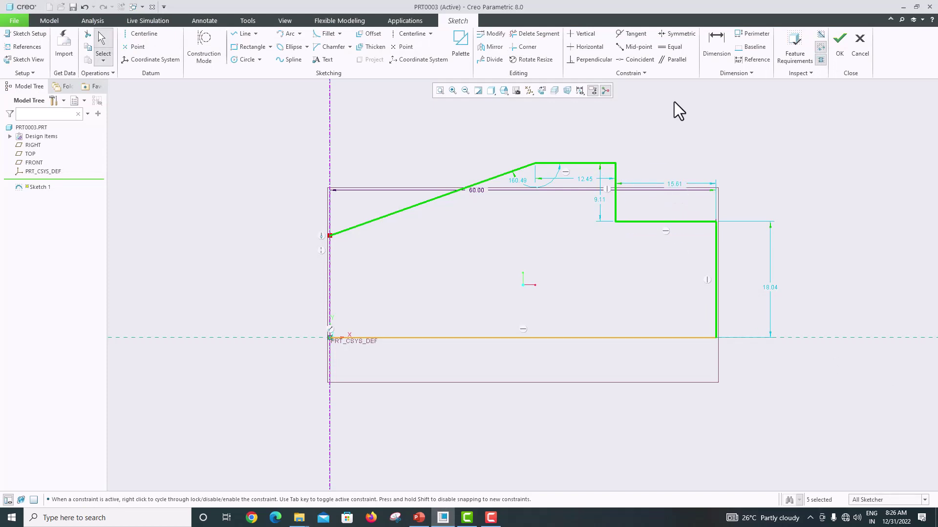
# Dimension the overall height from the base line to the top edge, and move the top edge's width dimension above the profile
pyautogui.click(716, 45)
pyautogui.click(615, 163)
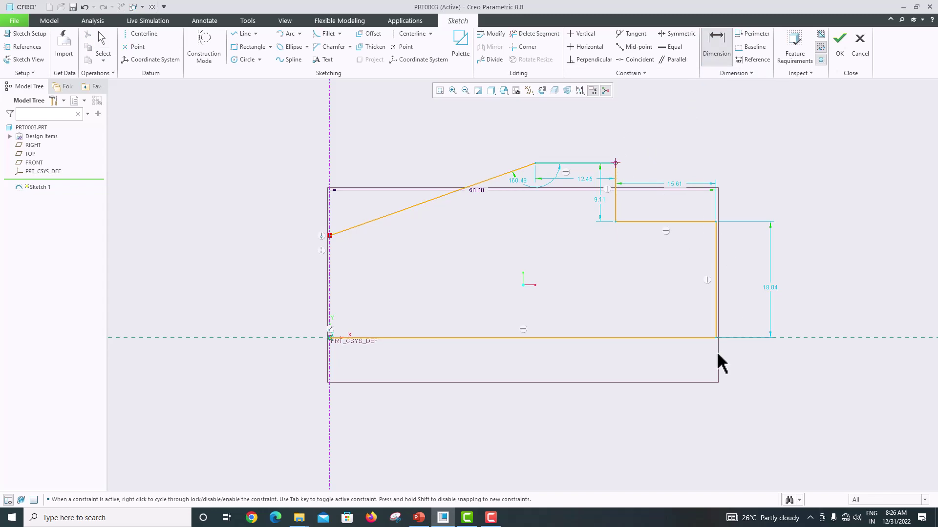
pyautogui.click(715, 337)
pyautogui.middleClick(828, 288)
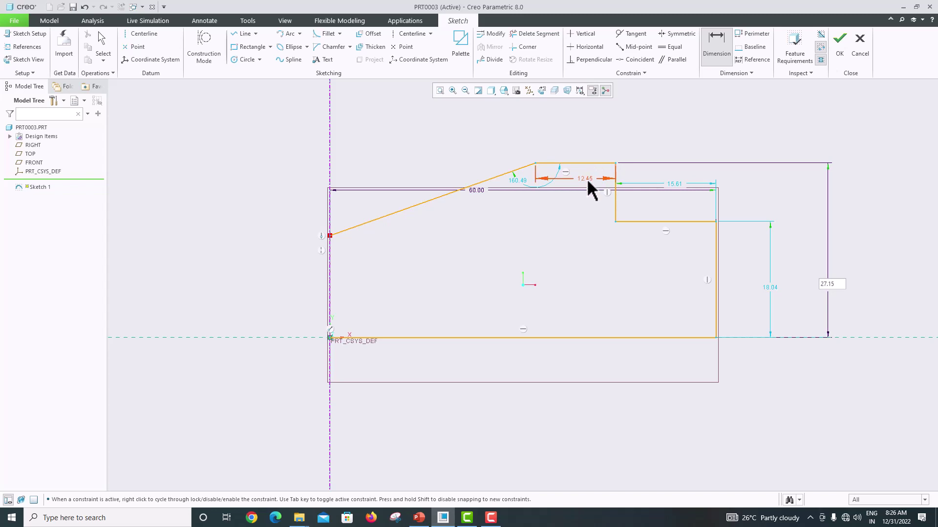
pyautogui.click(584, 132)
pyautogui.middleClick(585, 137)
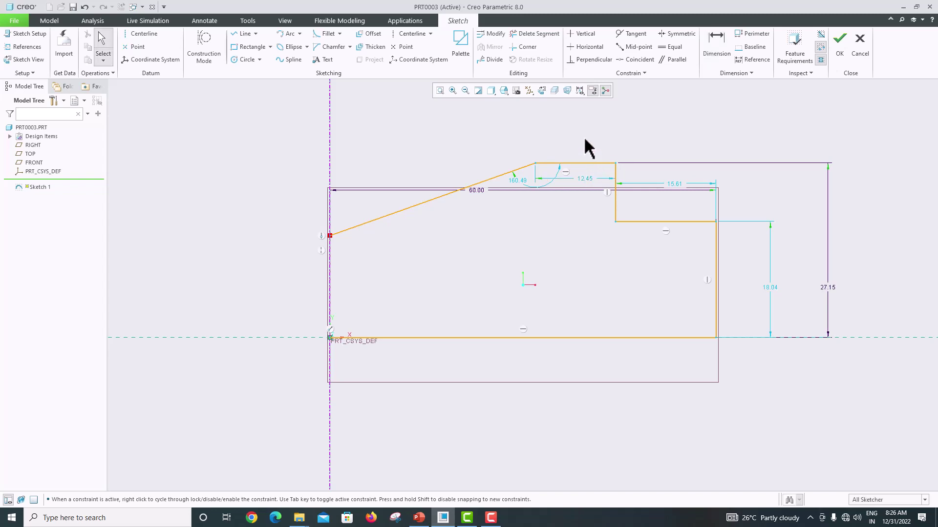
pyautogui.moveTo(587, 180); pyautogui.dragTo(582, 136)
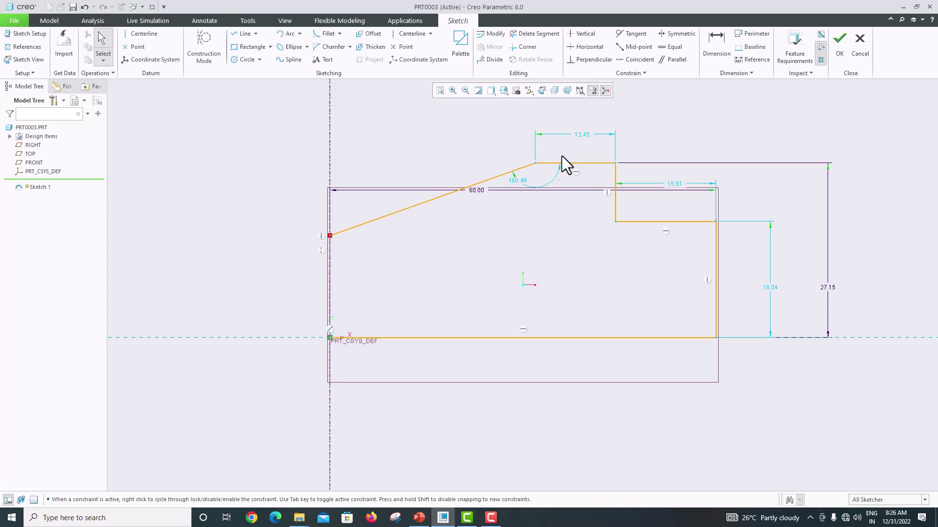
pyautogui.click(521, 183)
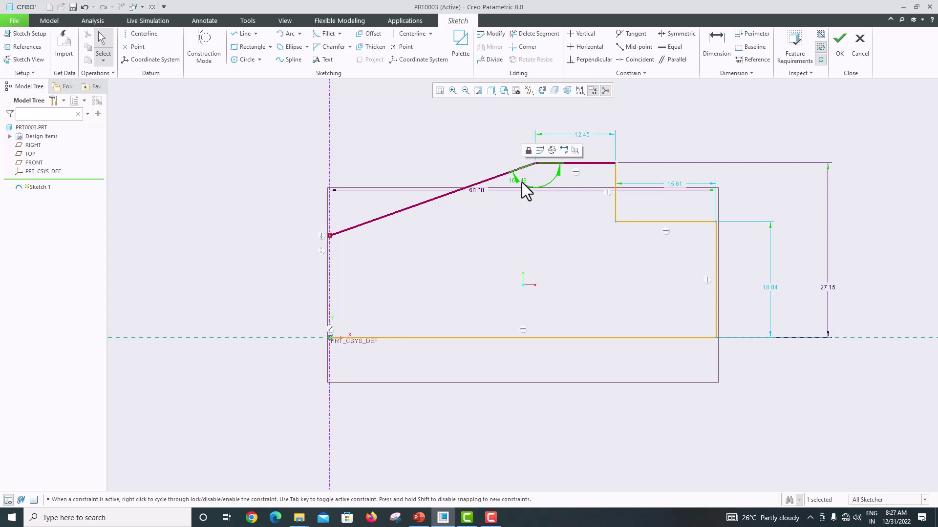
pyautogui.press('Escape')
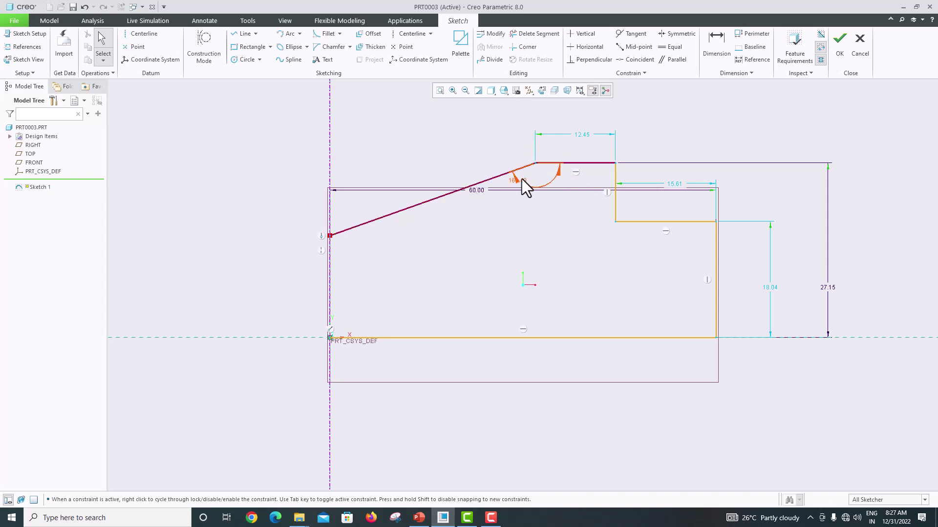
pyautogui.click(524, 186)
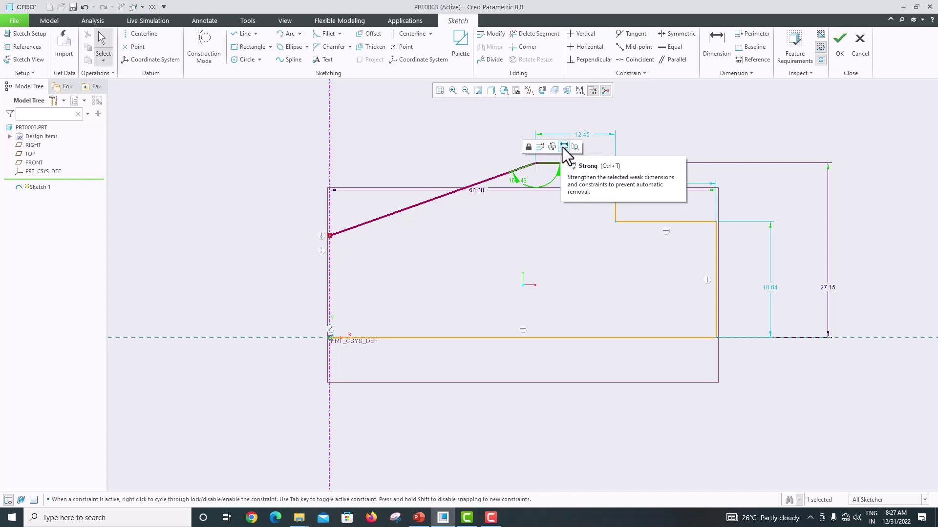
pyautogui.click(553, 172)
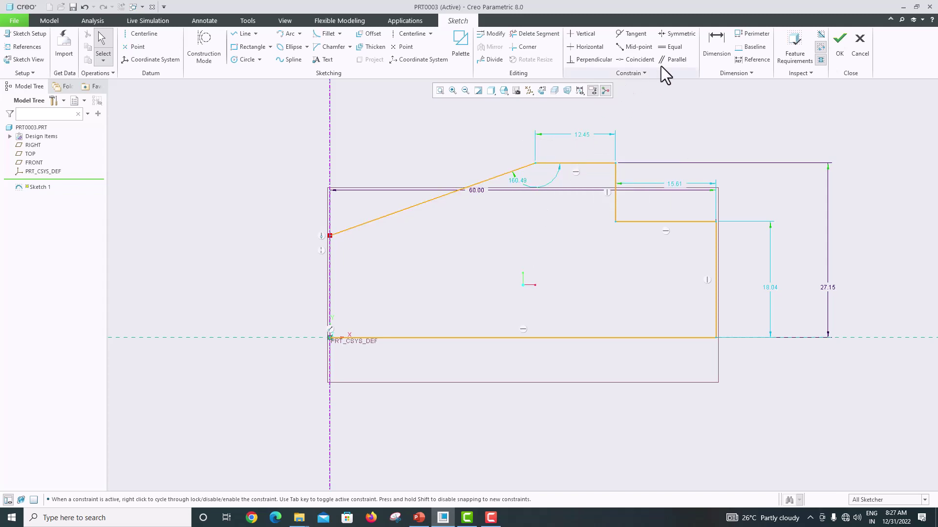
# Dimension the angle between the sloped line and the vertical centerline
pyautogui.click(702, 55)
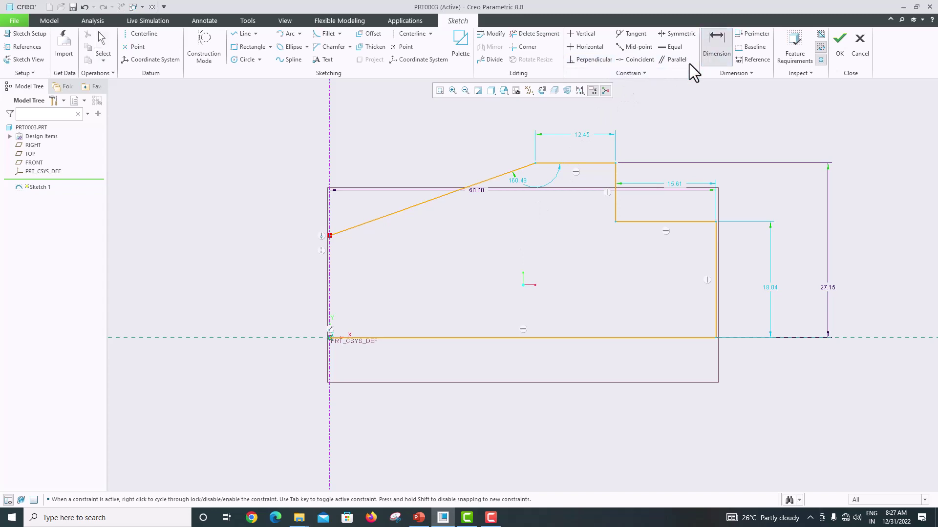
pyautogui.click(331, 145)
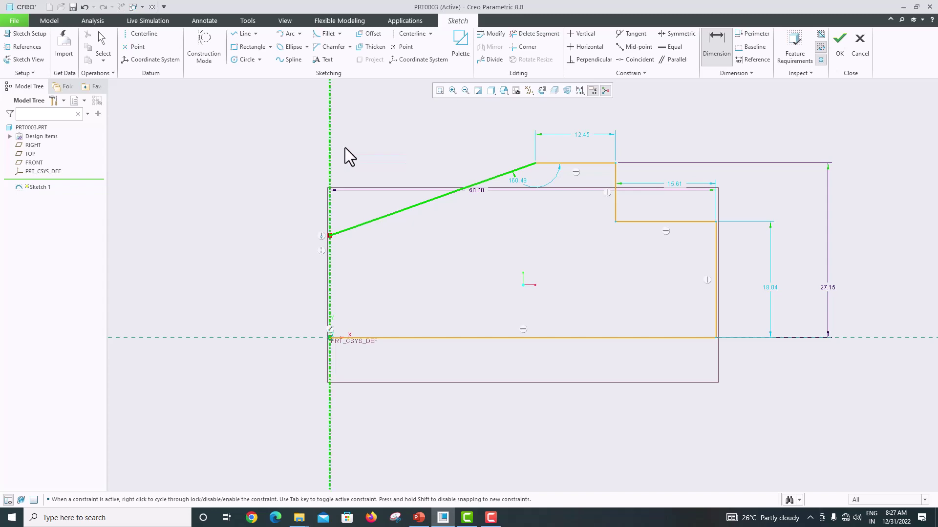
pyautogui.middleClick(345, 148)
pyautogui.press('Return')
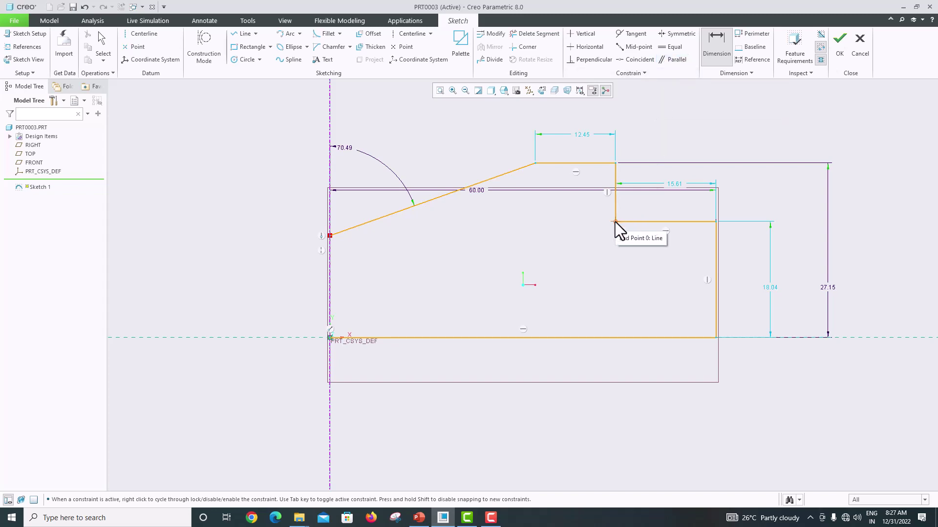
pyautogui.click(676, 59)
pyautogui.click(614, 215)
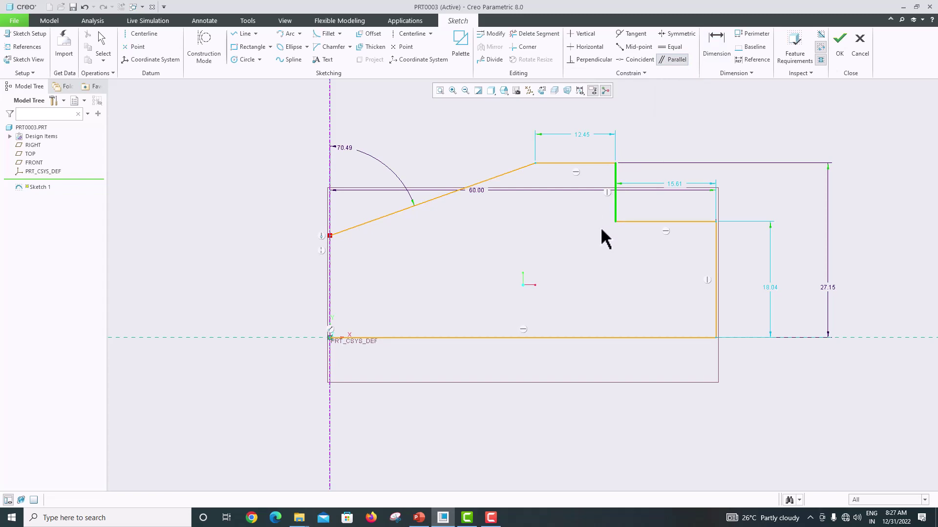
pyautogui.middleClick(601, 229)
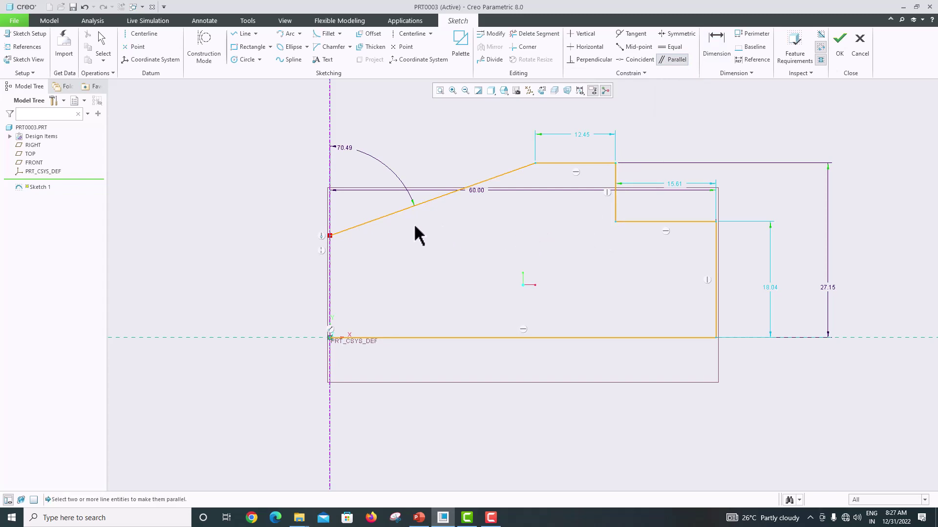
# Dimension the vertical distance between the sloped line's two endpoints, placing it outside the profile beside the vertical centerline
pyautogui.click(715, 43)
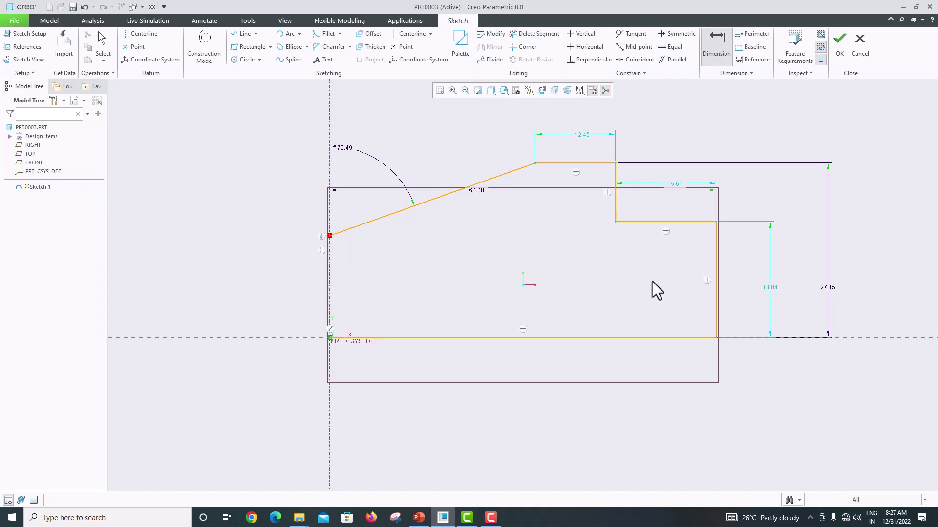
pyautogui.click(330, 236)
pyautogui.middleClick(291, 192)
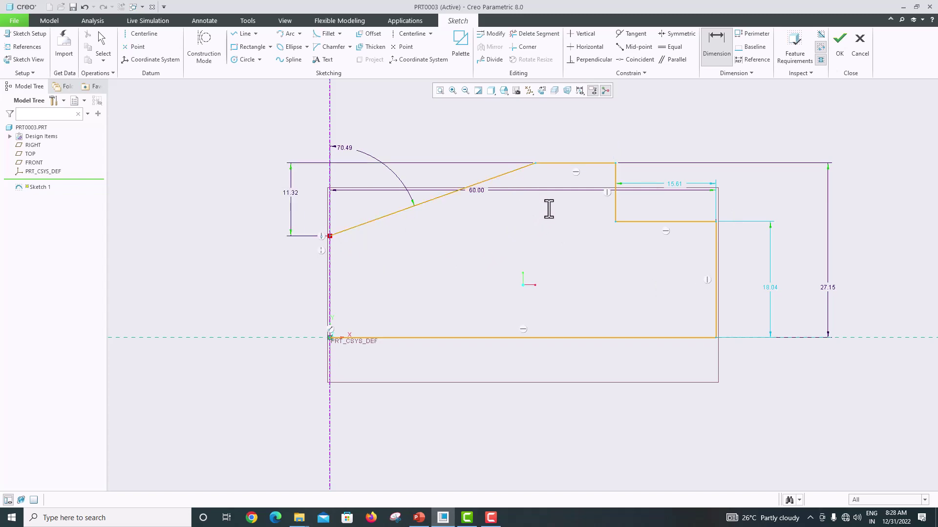
# Move the overall width dimension below the profile, and select the overall height, step height, step width and sloped line's vertical dimensions for modification
pyautogui.middleClick(479, 201)
pyautogui.moveTo(476, 189); pyautogui.dragTo(479, 403)
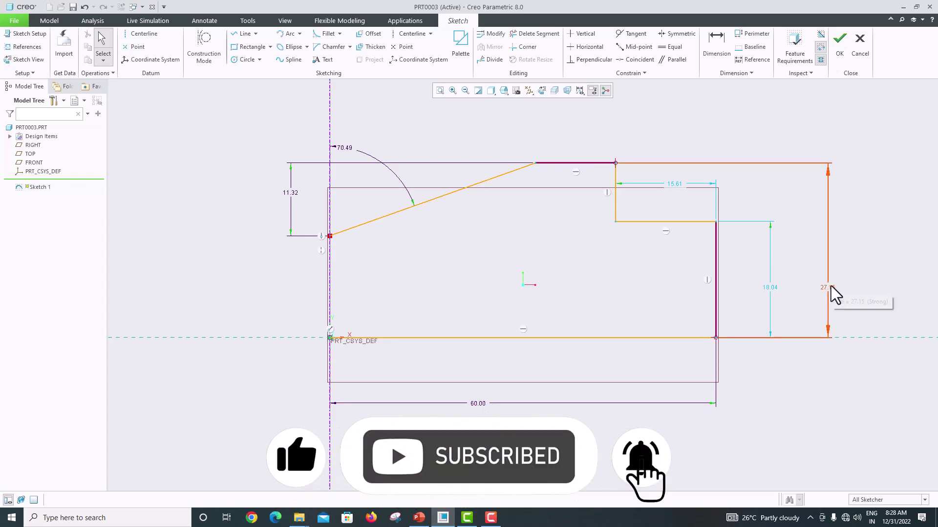
pyautogui.click(494, 36)
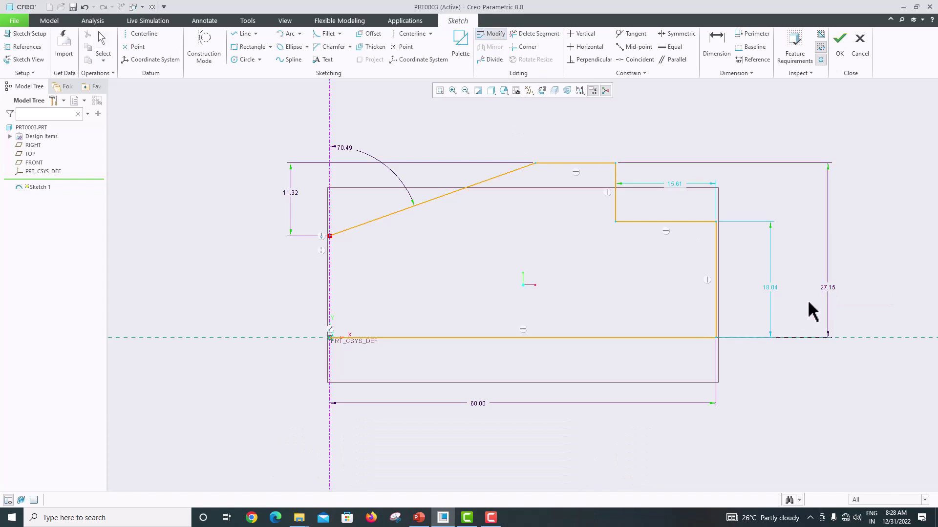
pyautogui.click(825, 287)
pyautogui.click(771, 292)
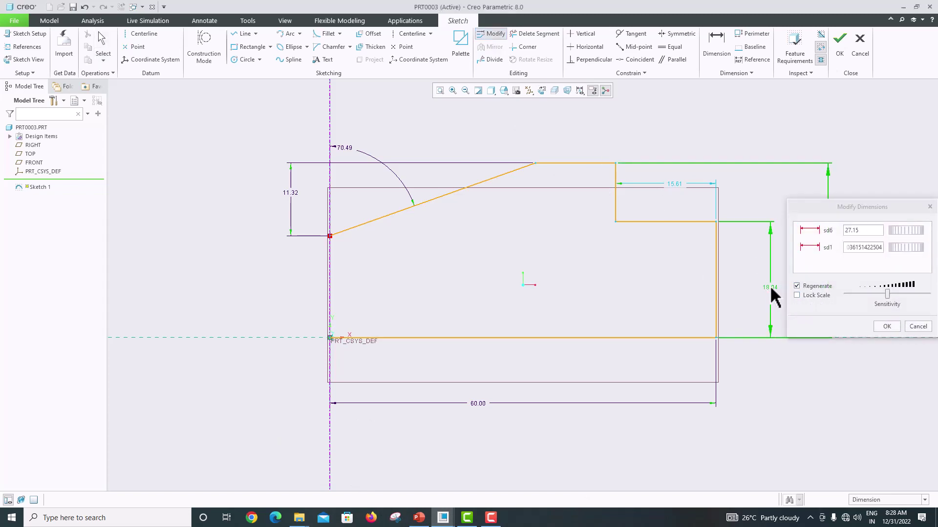
pyautogui.click(676, 184)
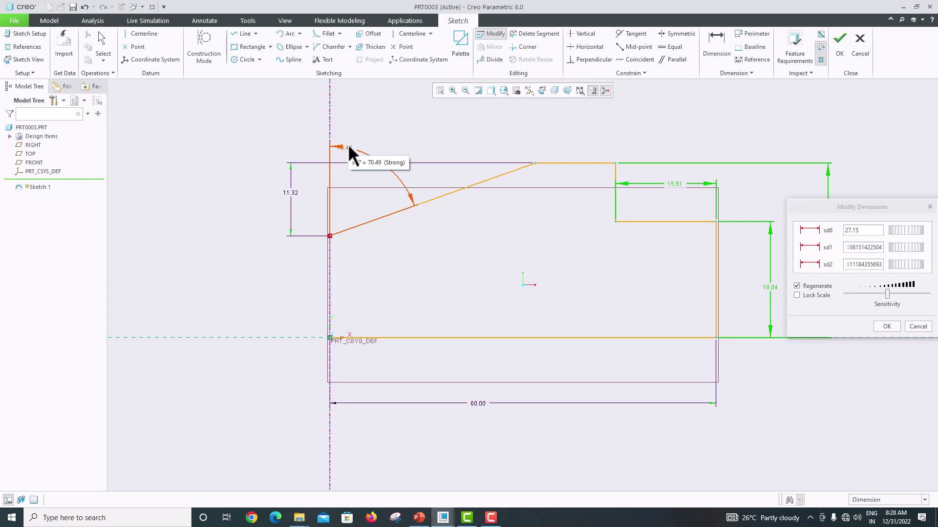
pyautogui.click(298, 192)
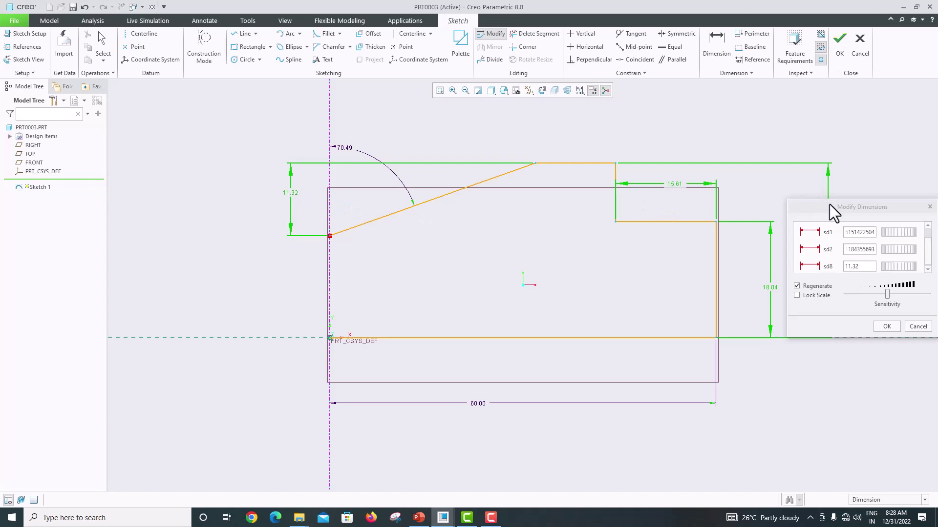
# Check the PowerPoint reference drawing, then in Creo enlarge the Modify Dimensions dialog and move it clear of the right-hand dimensions
pyautogui.moveTo(835, 208); pyautogui.dragTo(664, 152)
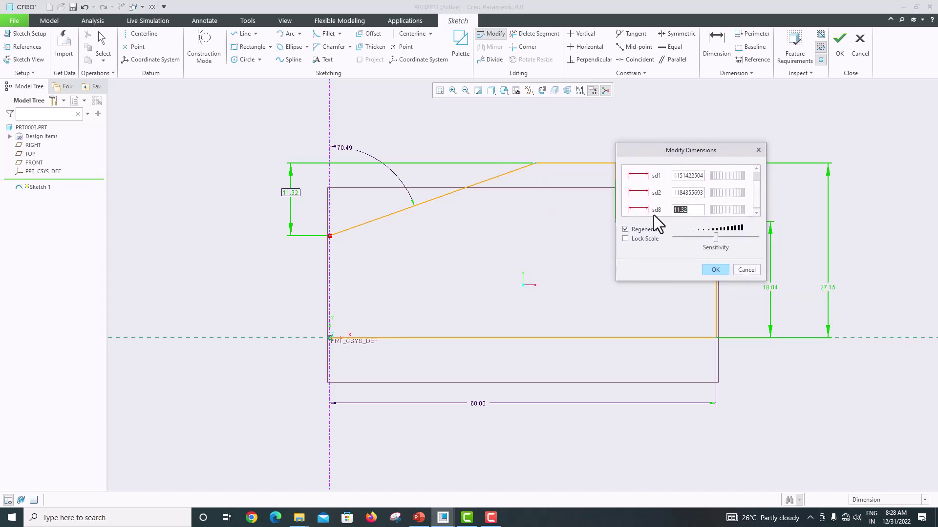
pyautogui.click(419, 517)
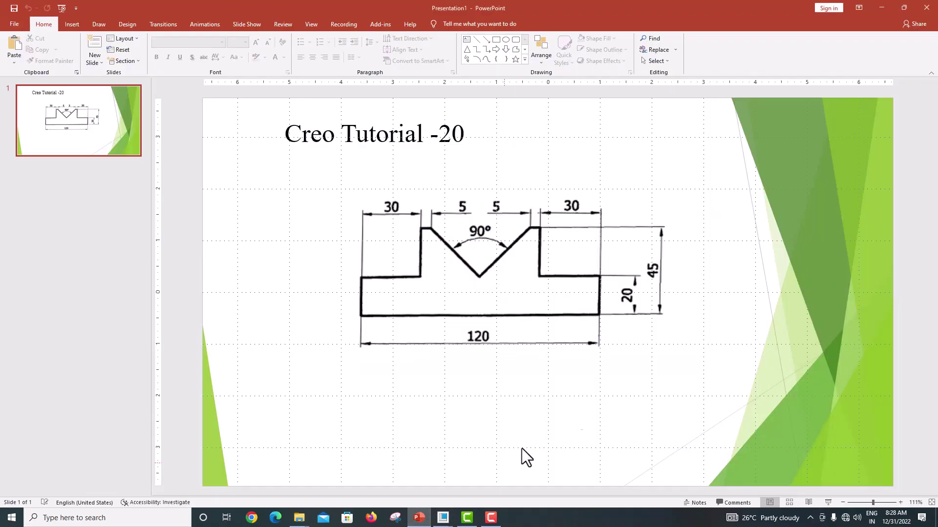
pyautogui.click(481, 479)
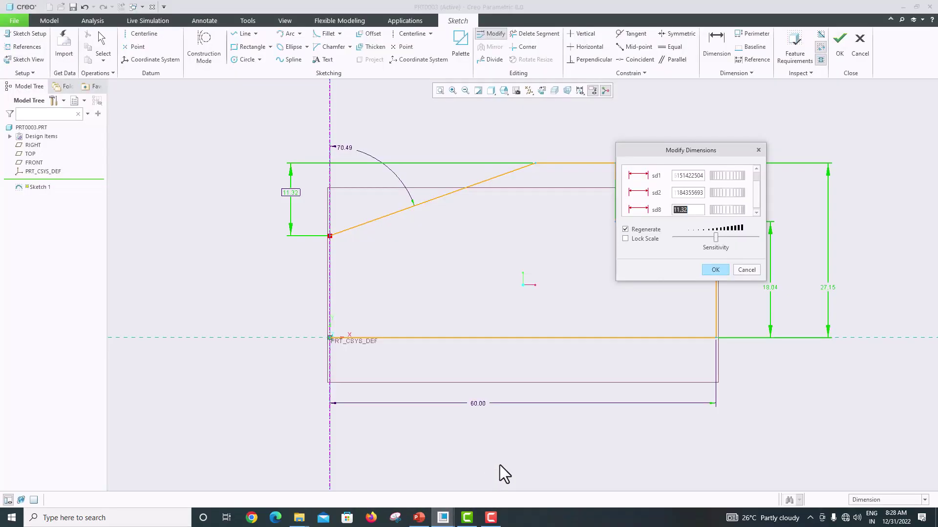
pyautogui.moveTo(765, 283); pyautogui.dragTo(830, 411)
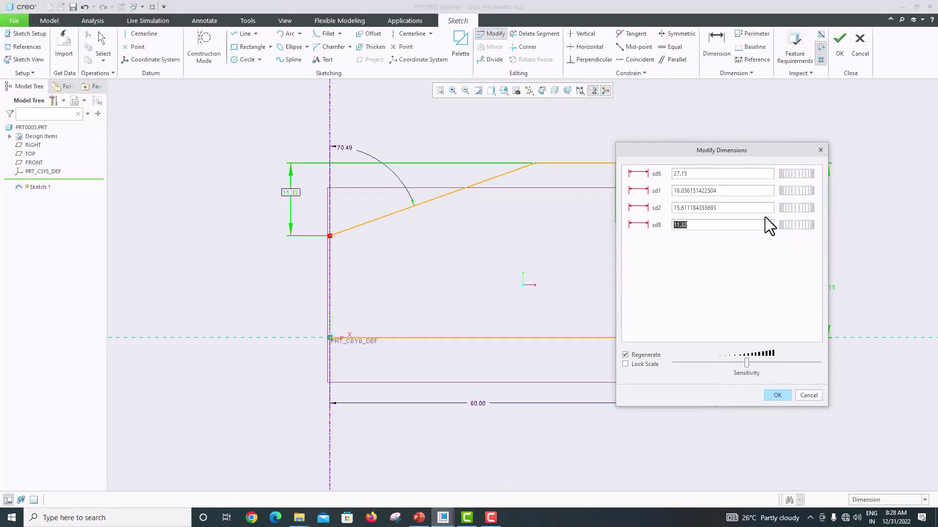
pyautogui.moveTo(706, 151)
pyautogui.mouseDown()
pyautogui.moveTo(742, 128)
pyautogui.moveTo(813, 166)
pyautogui.moveTo(768, 171)
pyautogui.mouseUp()
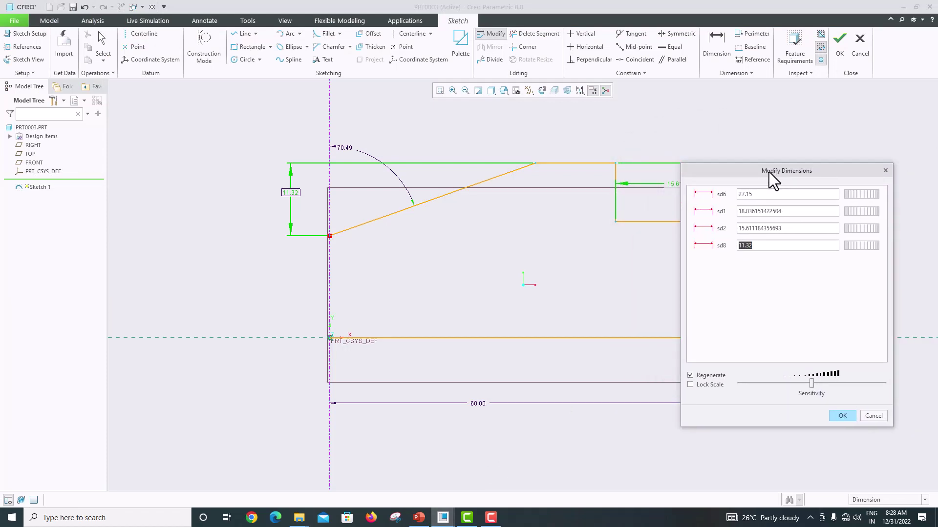
pyautogui.click(762, 246)
pyautogui.moveTo(760, 168)
pyautogui.mouseDown()
pyautogui.moveTo(895, 150)
pyautogui.moveTo(869, 183)
pyautogui.moveTo(437, 206)
pyautogui.moveTo(406, 237)
pyautogui.mouseUp()
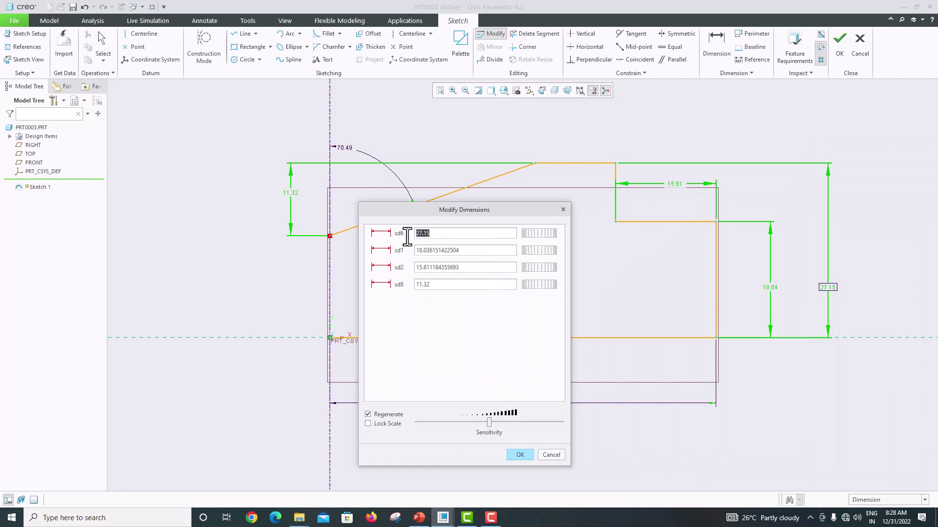
# Recheck the drawing in PowerPoint, then in Creo set the overall height to 45
pyautogui.click(419, 518)
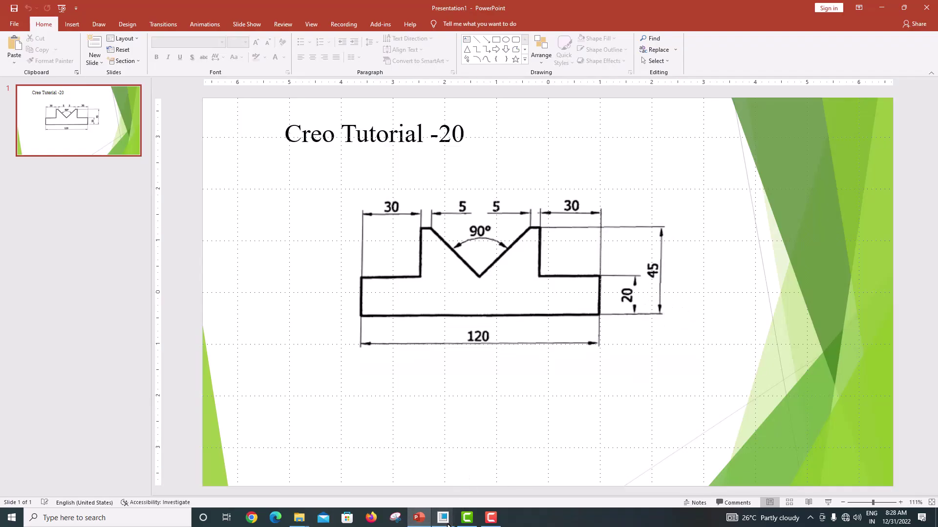
pyautogui.moveTo(443, 517)
pyautogui.click(490, 486)
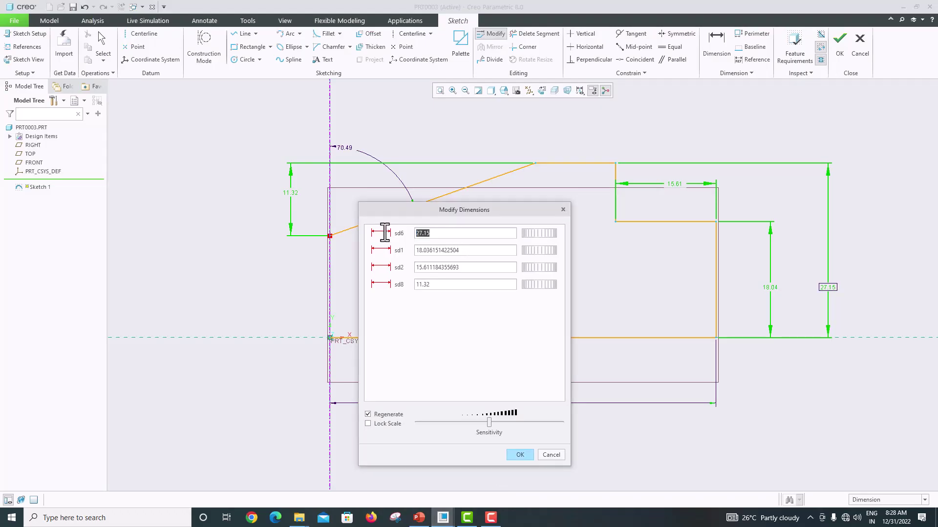
pyautogui.write('45')
pyautogui.press('Return')
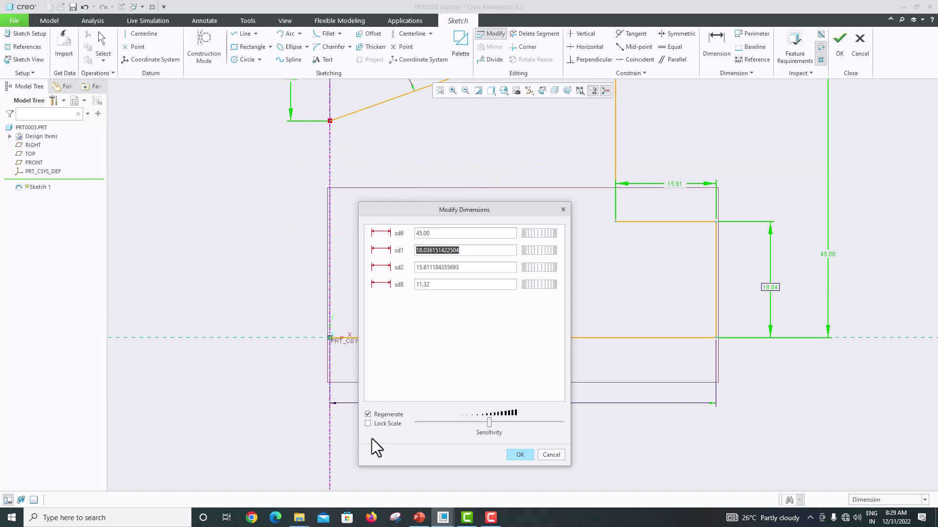
# Turn off automatic regeneration for the dimension changes, and look up the lower step's sizes in the PowerPoint drawing
pyautogui.click(370, 414)
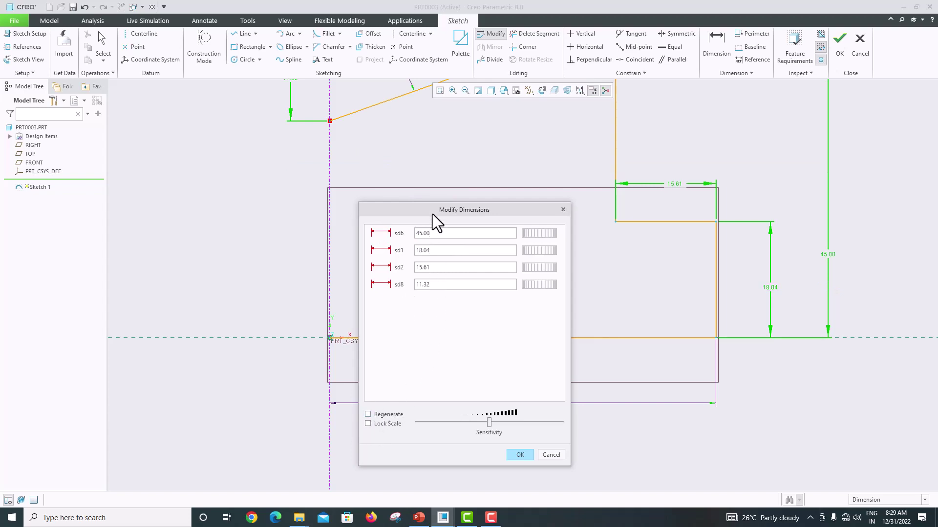
pyautogui.moveTo(432, 214); pyautogui.dragTo(347, 202)
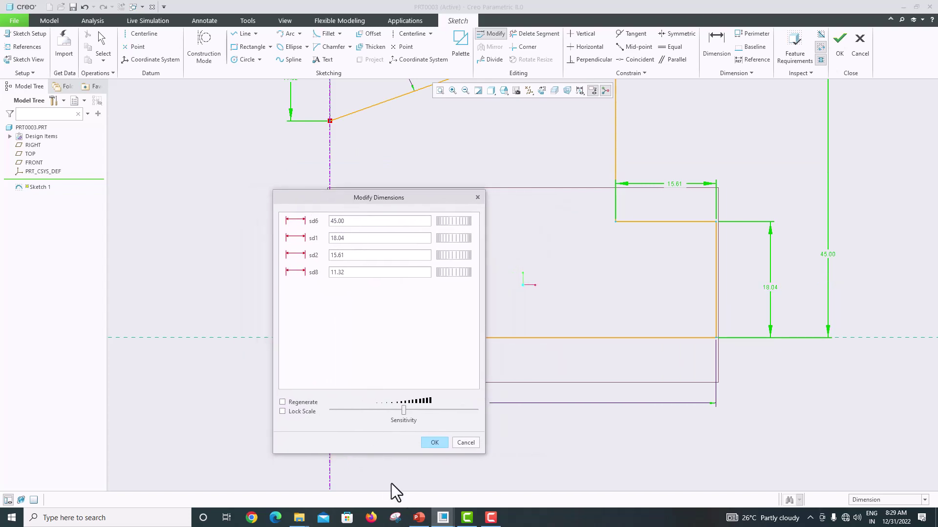
pyautogui.click(418, 518)
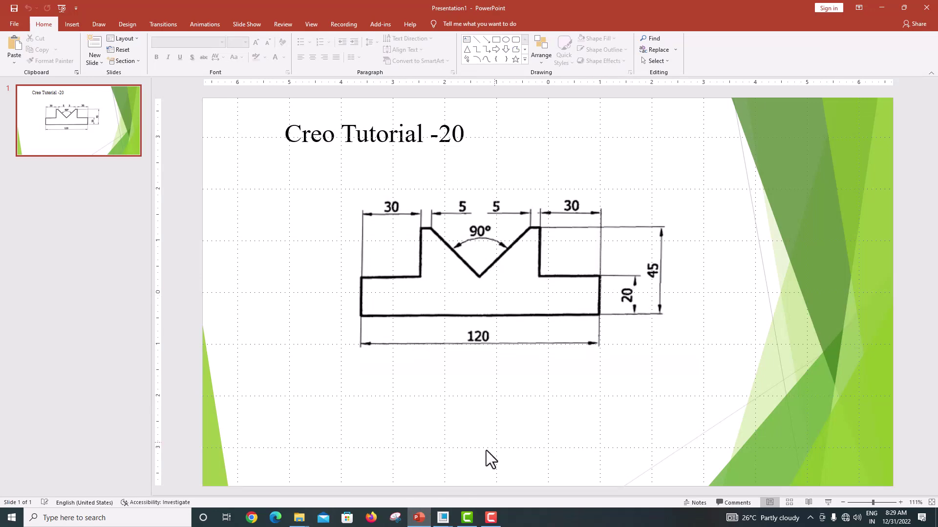
# Back in Creo, set the lower step's height to 20 and its width to 30
pyautogui.moveTo(440, 481)
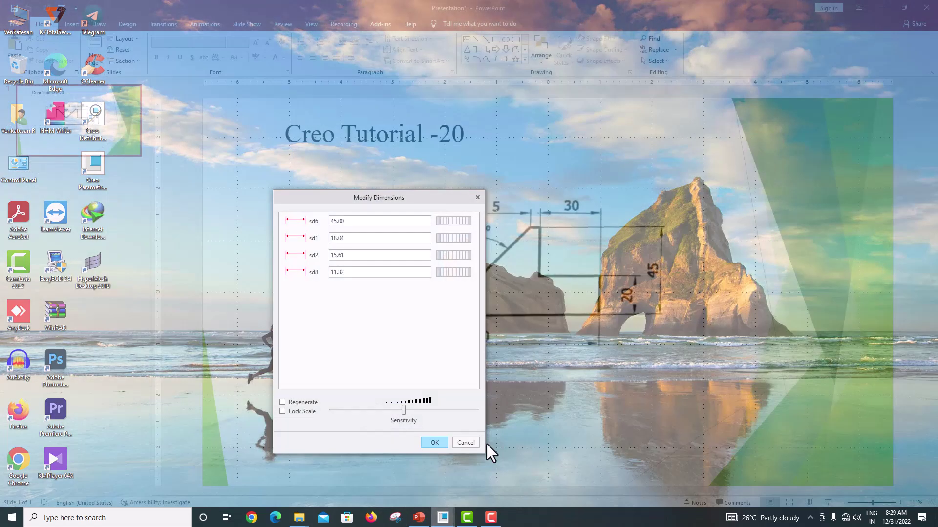
pyautogui.click(486, 443)
pyautogui.doubleClick(351, 239)
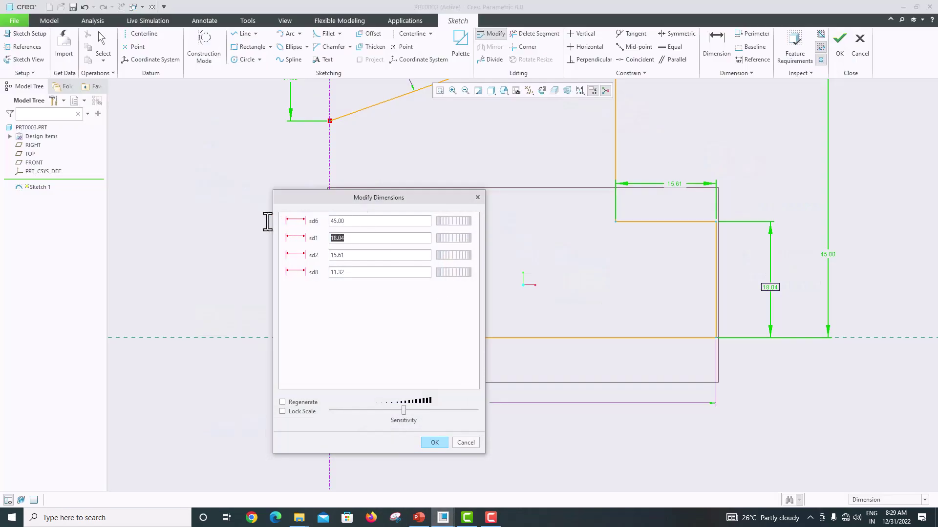
pyautogui.write('20')
pyautogui.press('Tab')
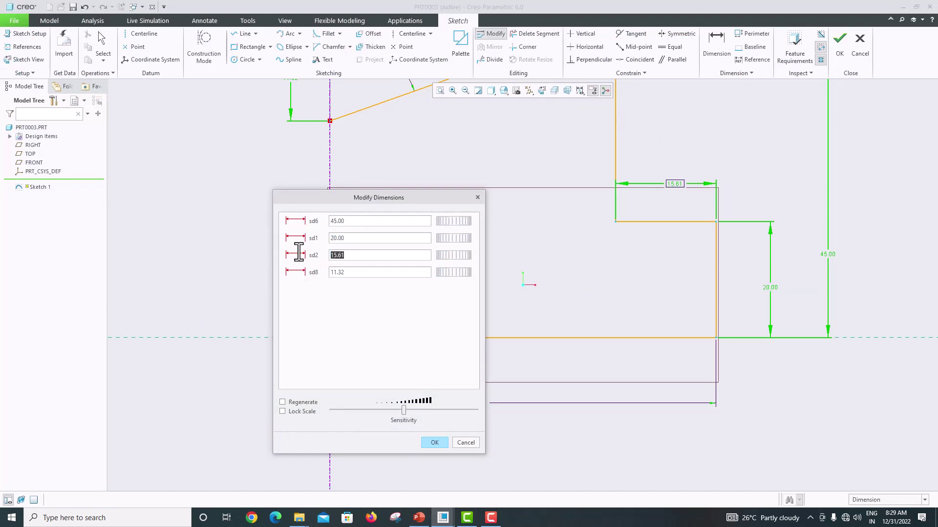
pyautogui.write('30')
pyautogui.press('Tab')
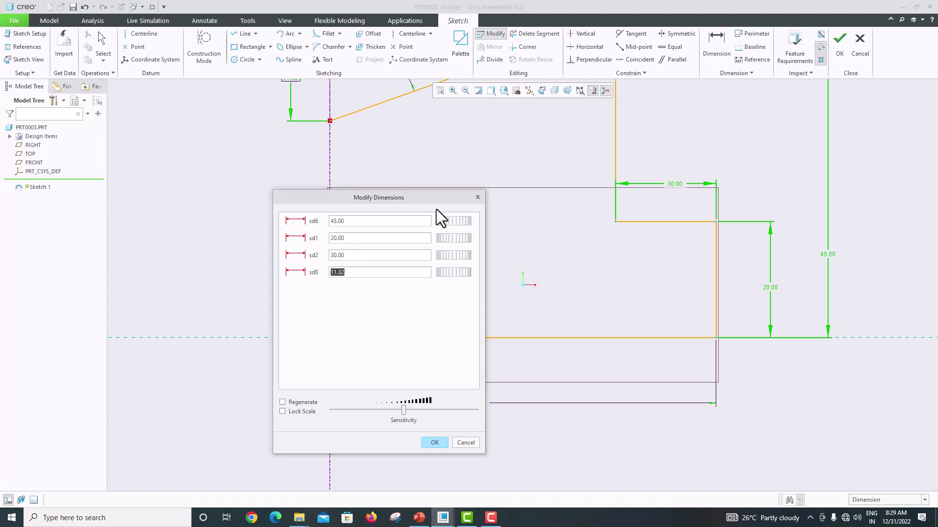
# Set the vertical distance between the sloped line's endpoints to 25 and apply all the dimension changes
pyautogui.scroll(-5, 747, 335)
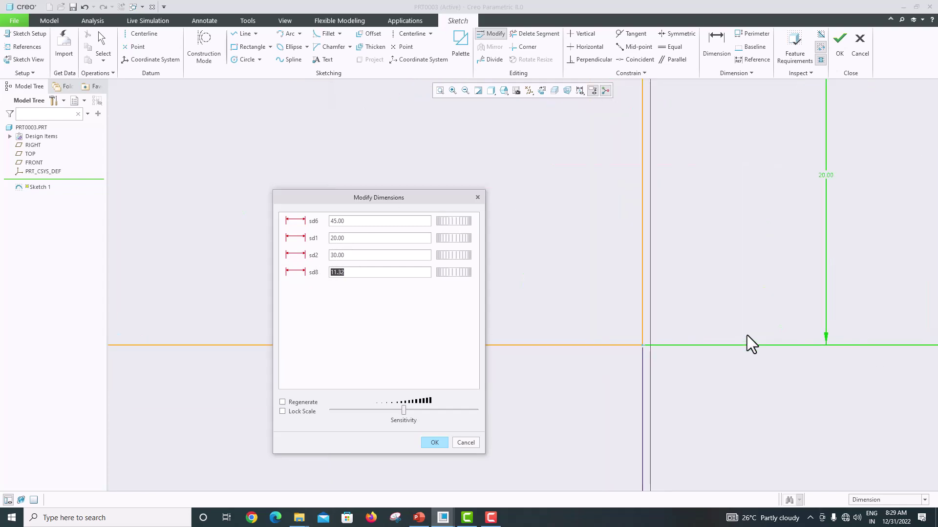
pyautogui.scroll(6, 746, 335)
pyautogui.scroll(-2, 746, 335)
pyautogui.scroll(-1, 713, 298)
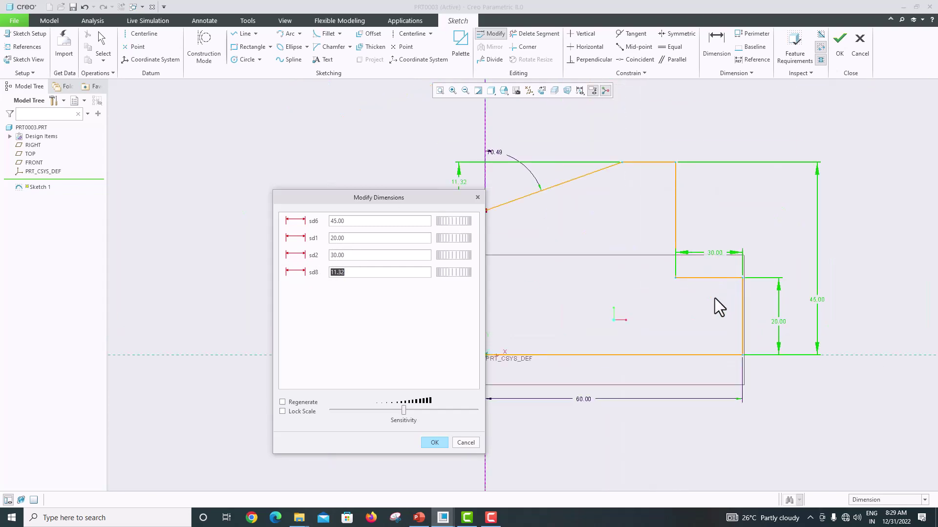
pyautogui.click(352, 274)
pyautogui.moveTo(364, 195)
pyautogui.mouseDown()
pyautogui.moveTo(257, 156)
pyautogui.moveTo(301, 172)
pyautogui.mouseUp()
pyautogui.moveTo(293, 250); pyautogui.dragTo(222, 259)
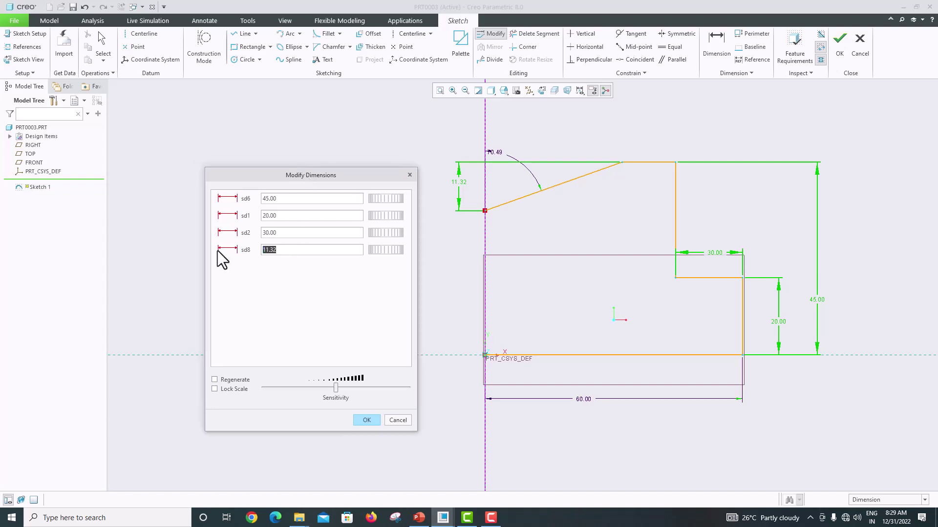
pyautogui.write('25')
pyautogui.press('Return')
pyautogui.click(356, 418)
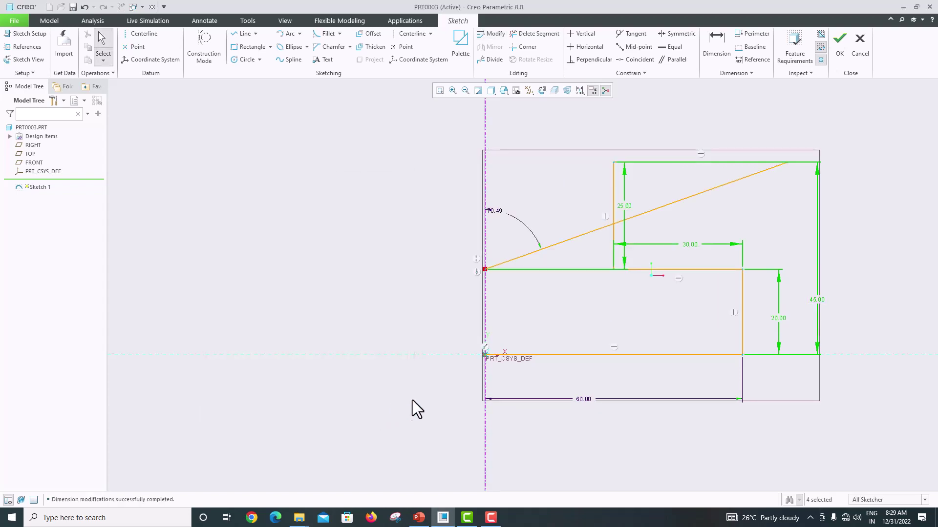
pyautogui.click(871, 156)
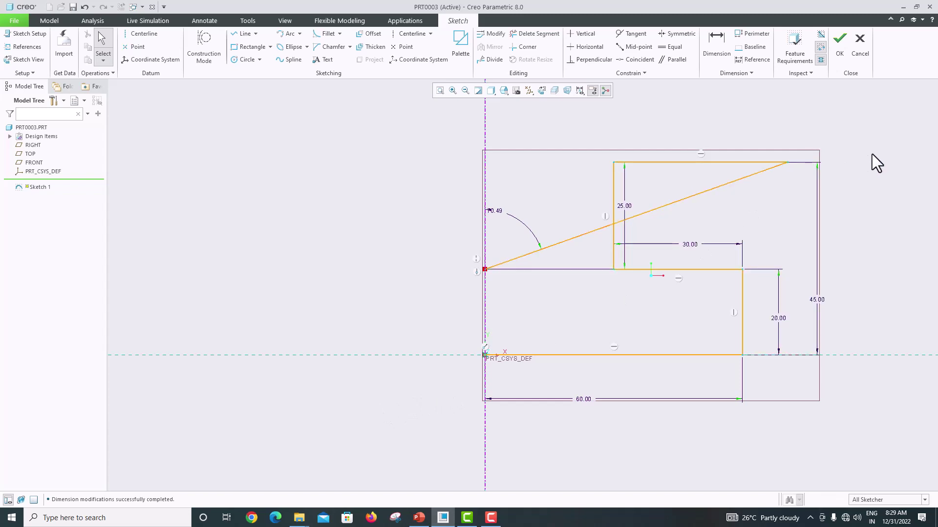
# Reshape the profile by moving the top edge's inner endpoint toward the vertical centerline, clear of the upper vertical edge
pyautogui.moveTo(760, 160)
pyautogui.mouseDown()
pyautogui.moveTo(624, 172)
pyautogui.moveTo(652, 130)
pyautogui.moveTo(648, 144)
pyautogui.mouseUp()
pyautogui.moveTo(796, 162); pyautogui.dragTo(555, 143)
pyautogui.click(582, 145)
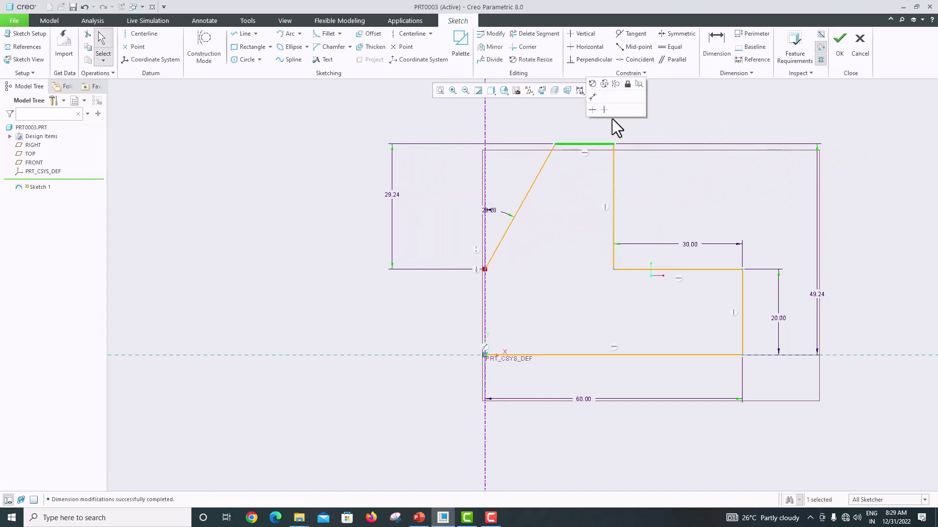
pyautogui.click(717, 119)
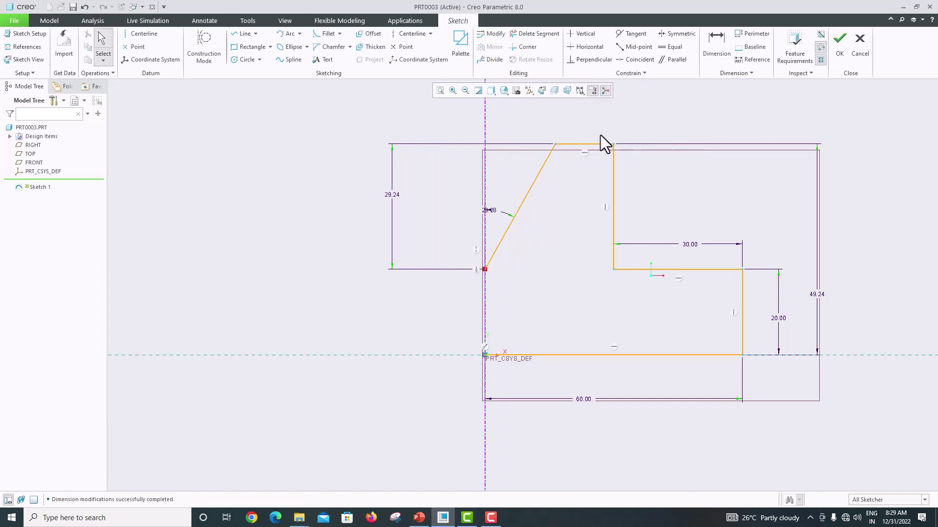
# Try to dimension the top edge's width, placing the dimension above it
pyautogui.click(726, 61)
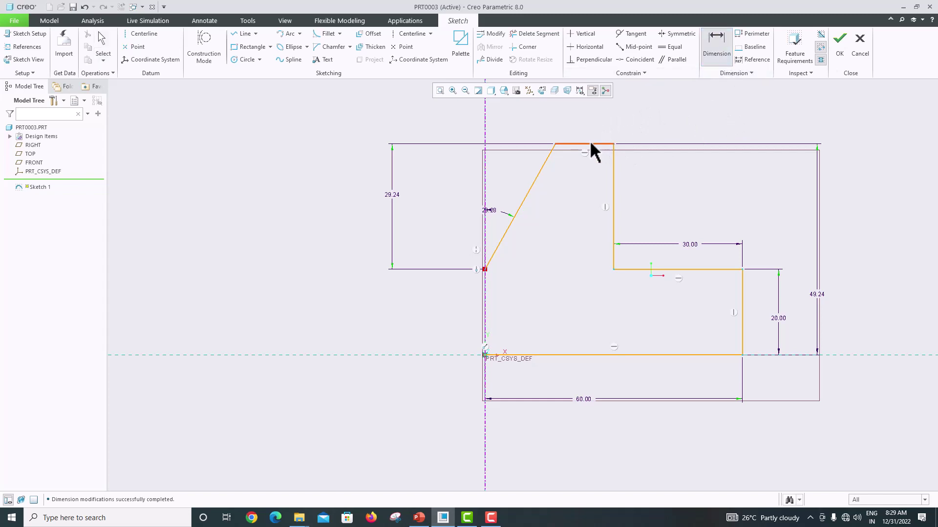
pyautogui.middleClick(590, 125)
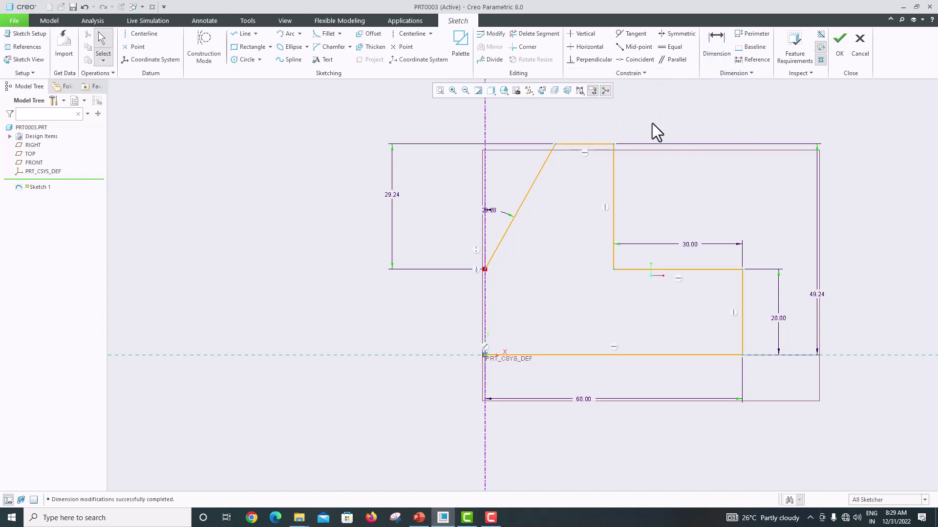
pyautogui.click(712, 54)
pyautogui.click(586, 144)
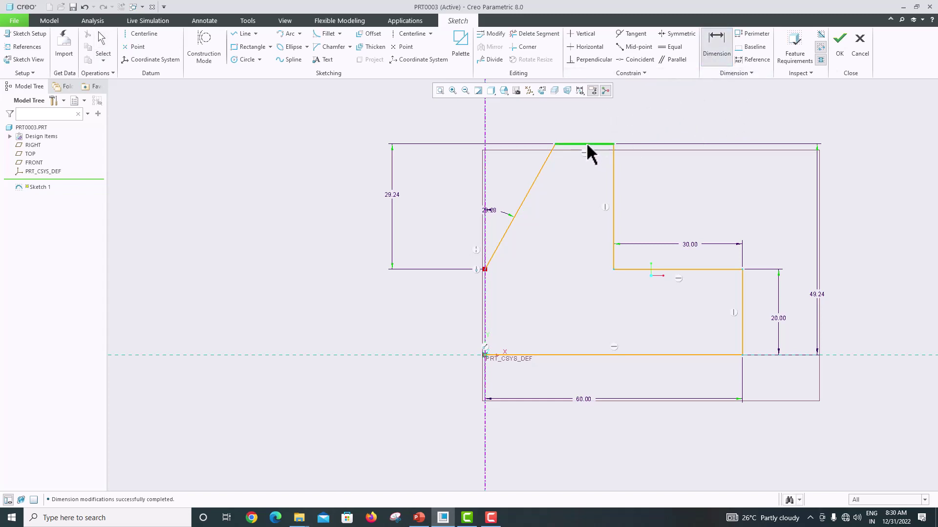
pyautogui.middleClick(589, 123)
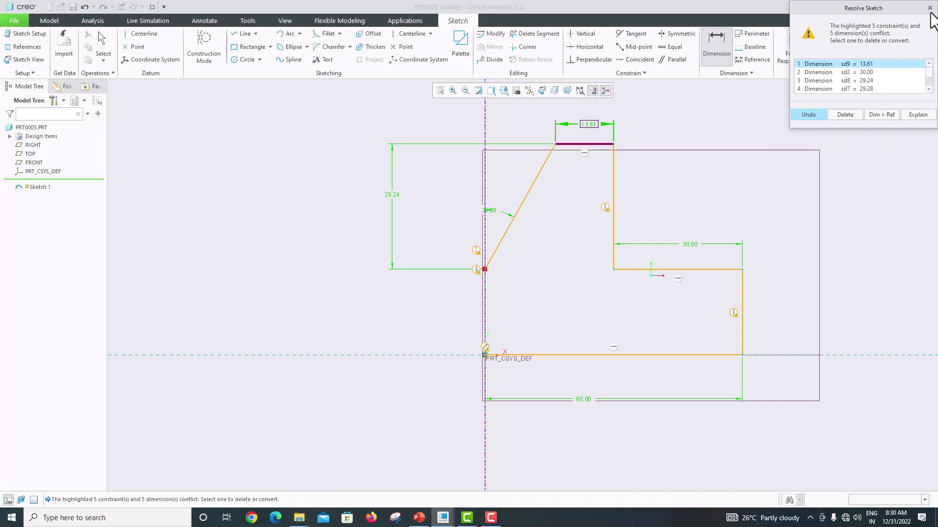
pyautogui.click(852, 114)
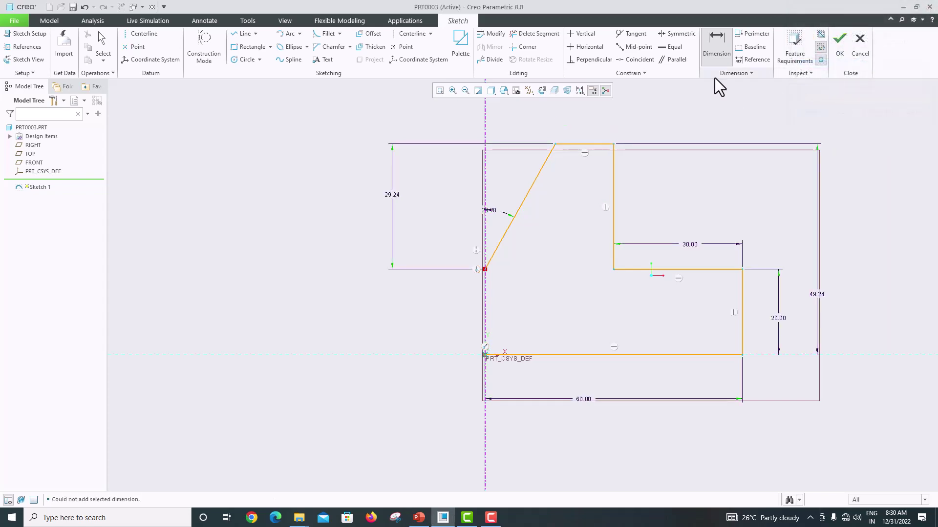
# Try to dimension the V-notch's full opening width about the vertical centerline, using the sloped line's upper endpoint
pyautogui.click(554, 142)
pyautogui.click(484, 127)
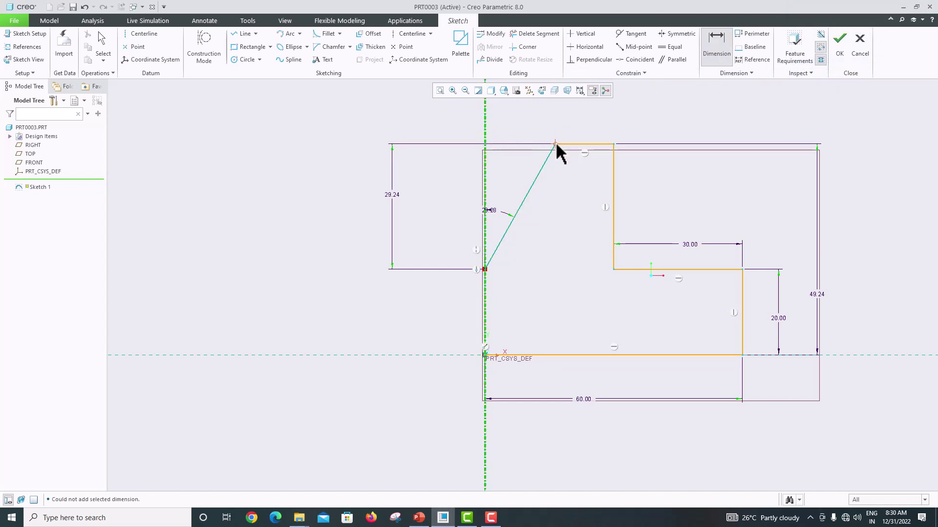
pyautogui.middleClick(553, 122)
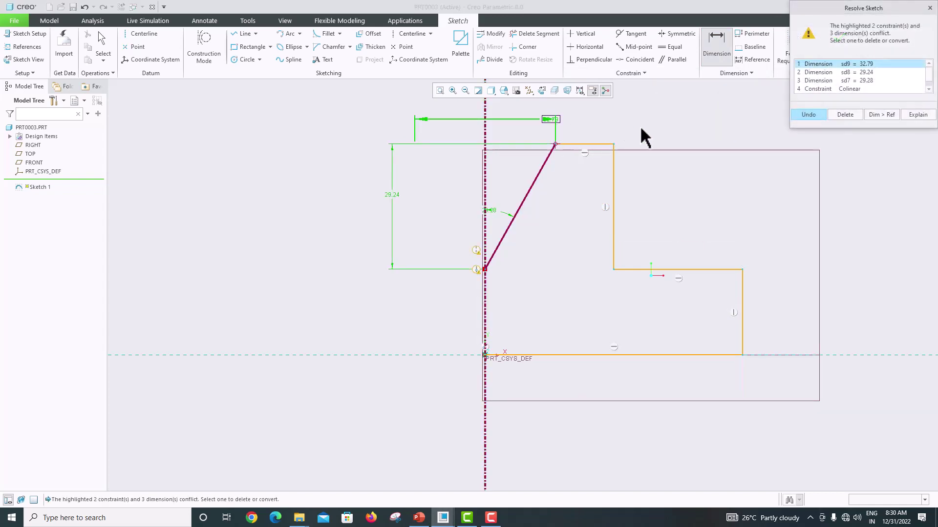
pyautogui.click(854, 116)
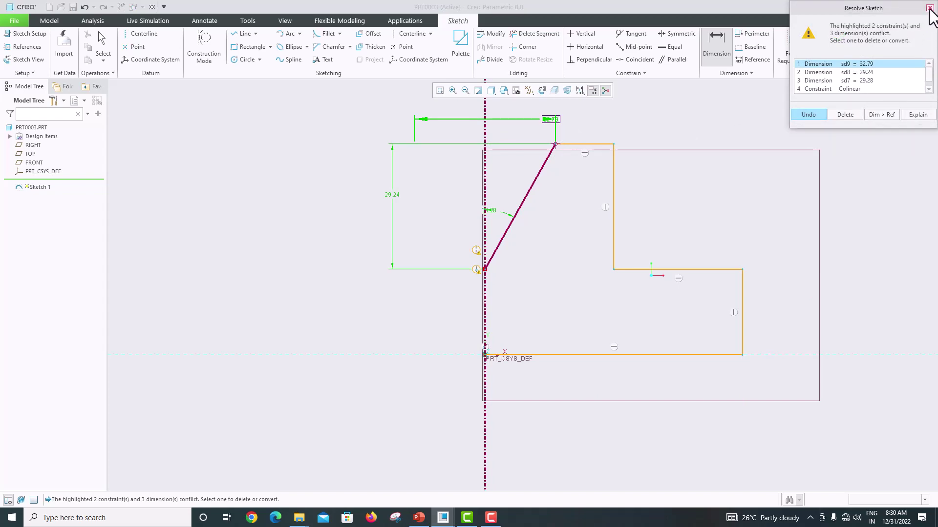
# Dimension the notch's full included angle about the centerline, delete the conflicting half-angle dimension, and set the new angle to 90
pyautogui.click(484, 138)
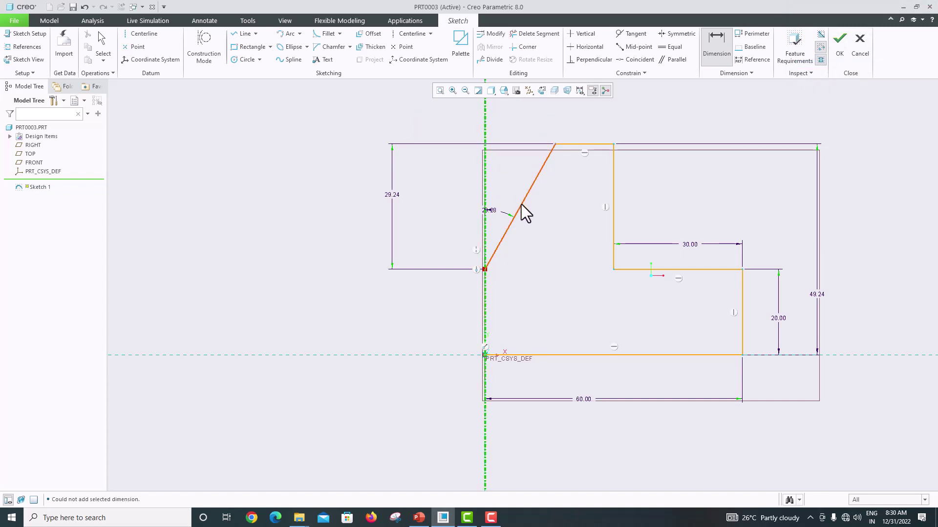
pyautogui.middleClick(560, 206)
pyautogui.click(710, 43)
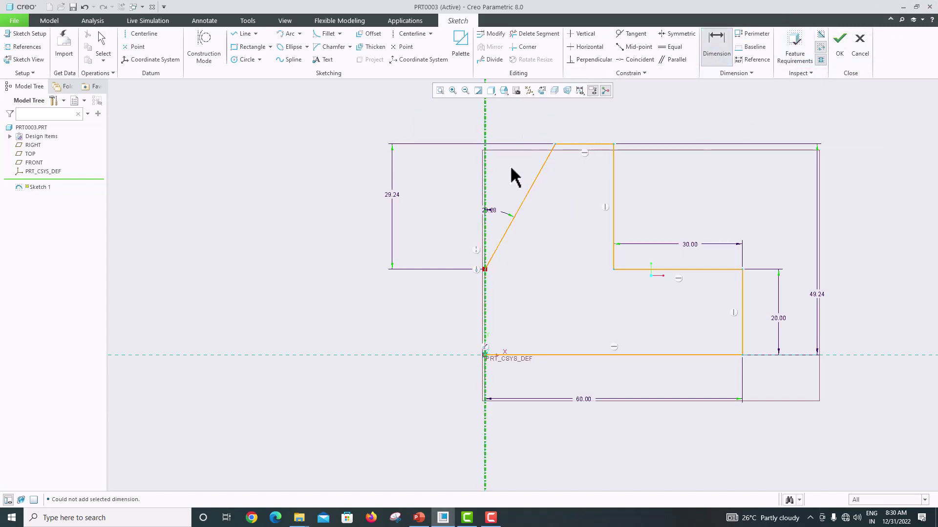
pyautogui.click(531, 185)
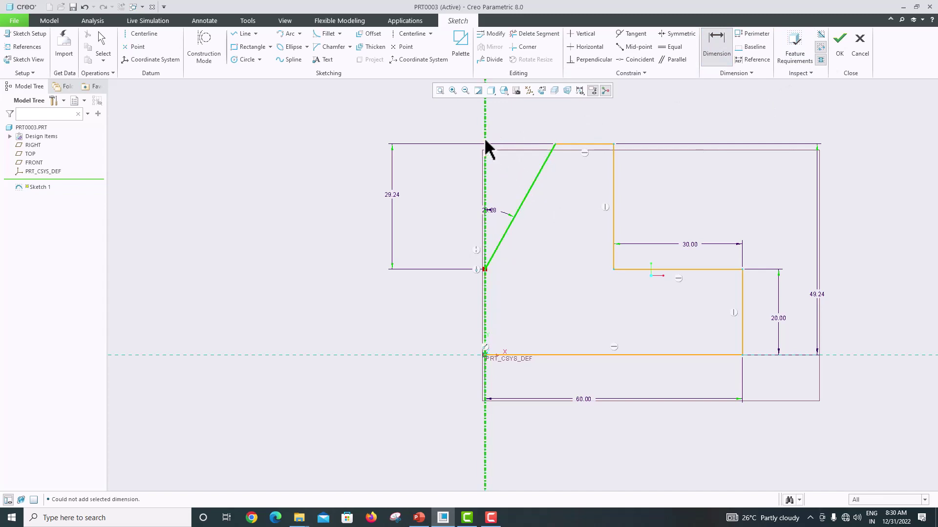
pyautogui.middleClick(494, 185)
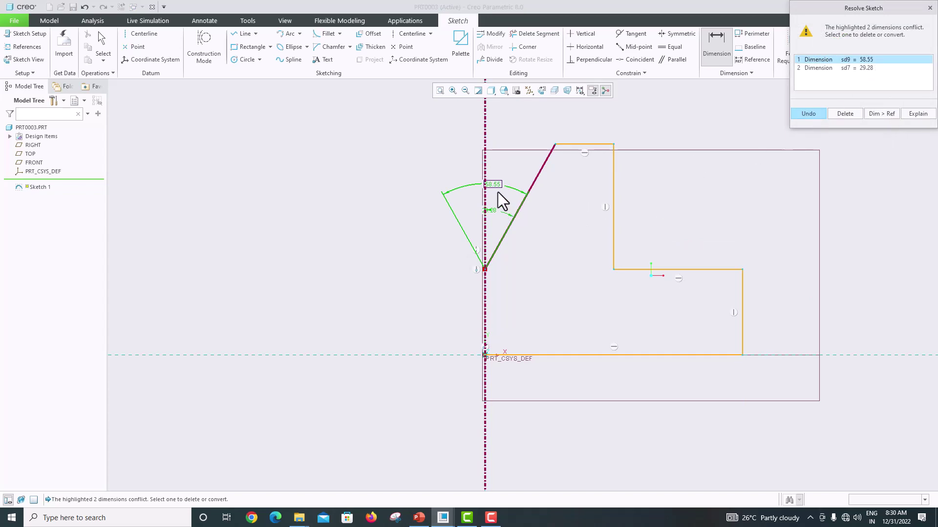
pyautogui.click(847, 68)
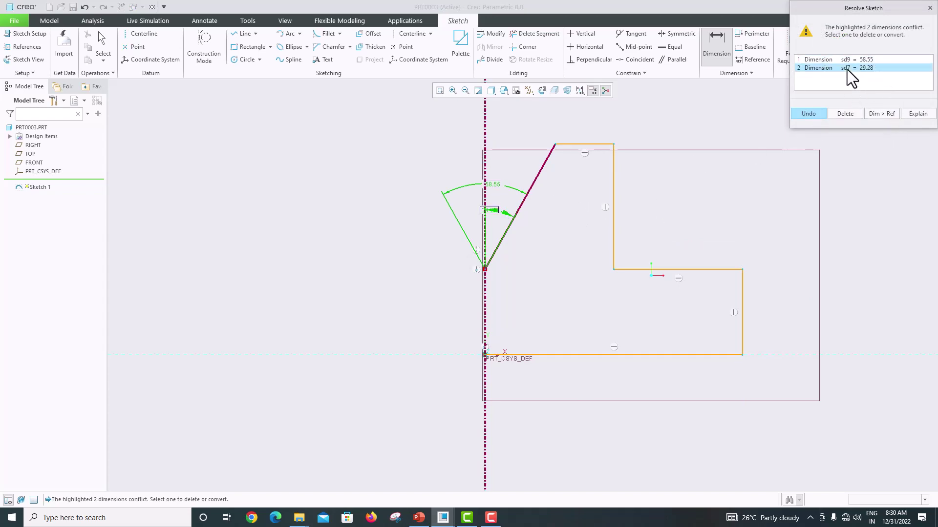
pyautogui.click(847, 113)
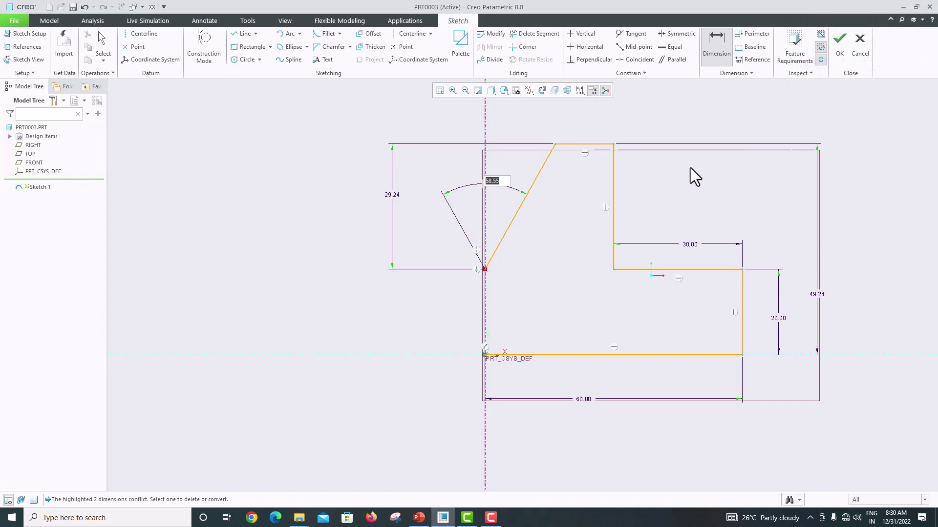
pyautogui.write('90')
pyautogui.press('Return')
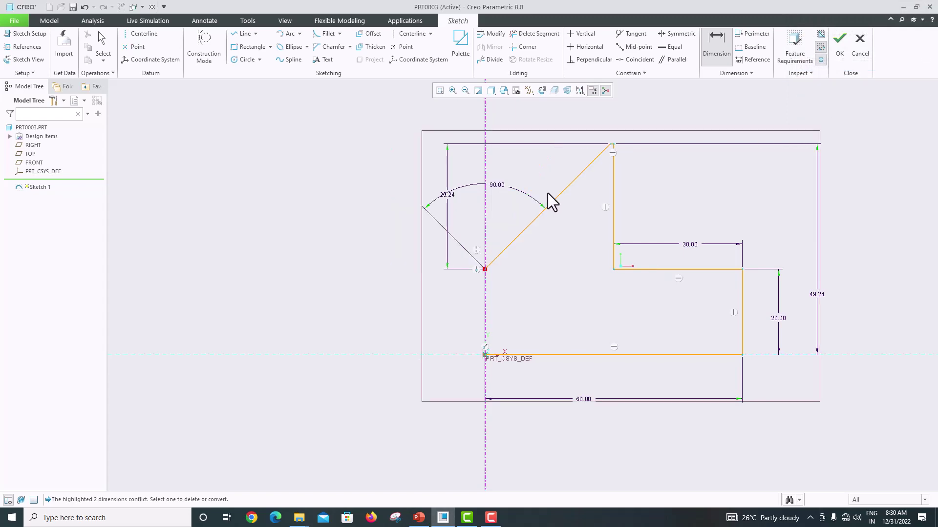
# Set the vertical distance between the sloped line's endpoints to 25
pyautogui.scroll(5, 617, 151)
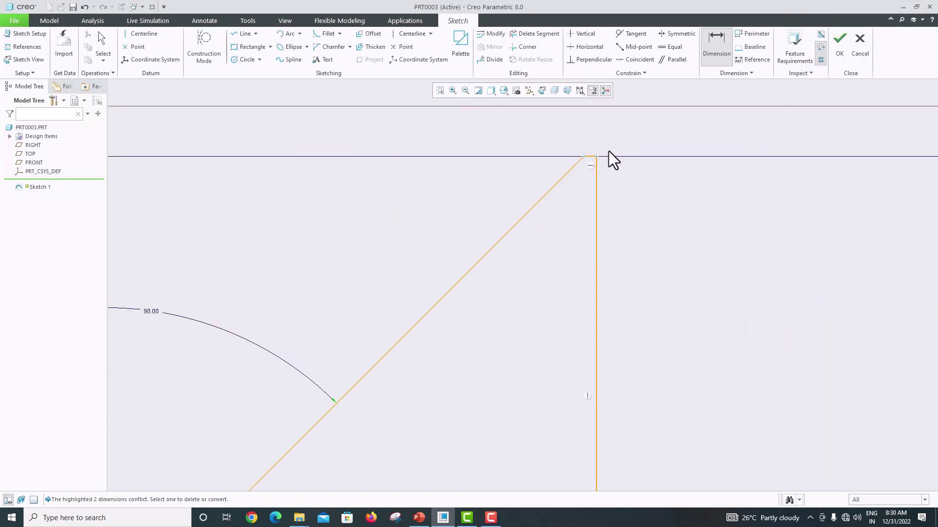
pyautogui.scroll(-3, 611, 156)
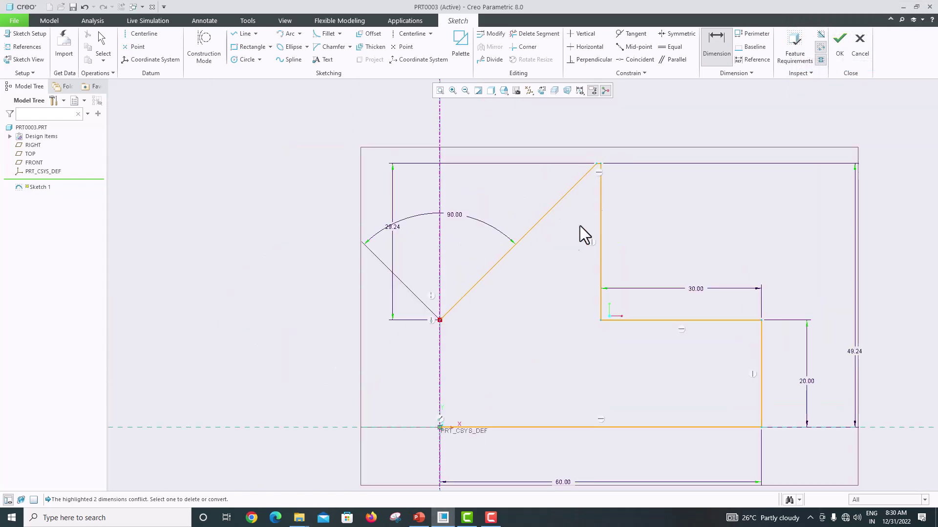
pyautogui.doubleClick(392, 227)
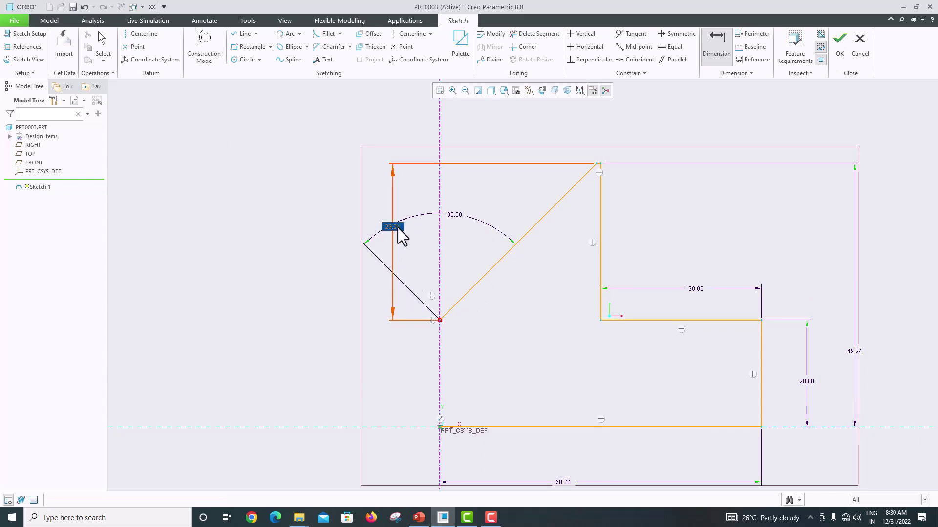
pyautogui.write('25')
pyautogui.press('Return')
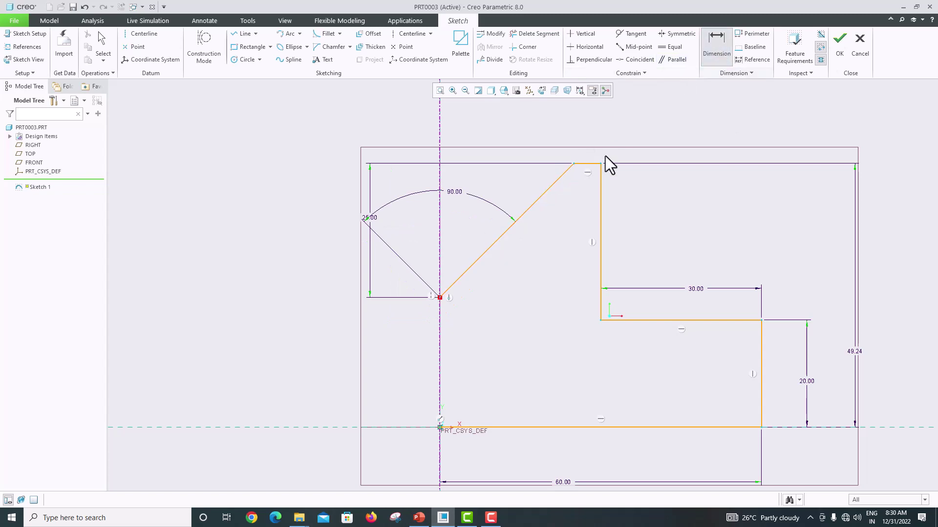
# Try to dimension the short top edge's width, then undo the conflicting dimension
pyautogui.click(582, 163)
pyautogui.middleClick(590, 136)
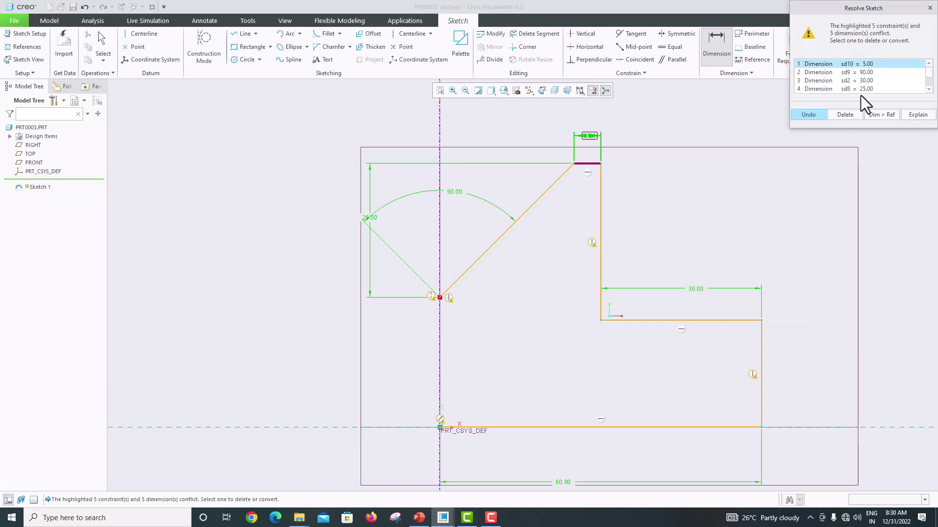
pyautogui.click(816, 116)
pyautogui.scroll(5, 714, 227)
pyautogui.scroll(-4, 781, 286)
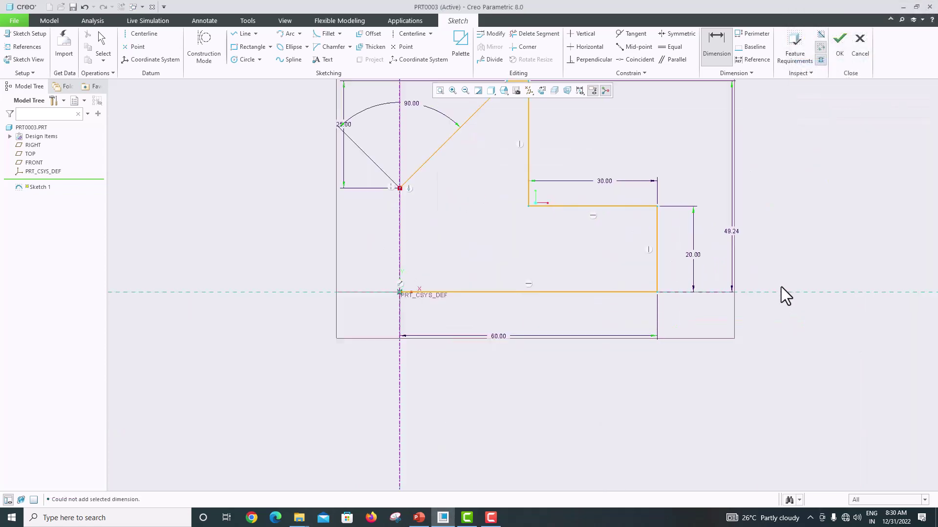
pyautogui.scroll(4, 790, 233)
pyautogui.scroll(-3, 775, 179)
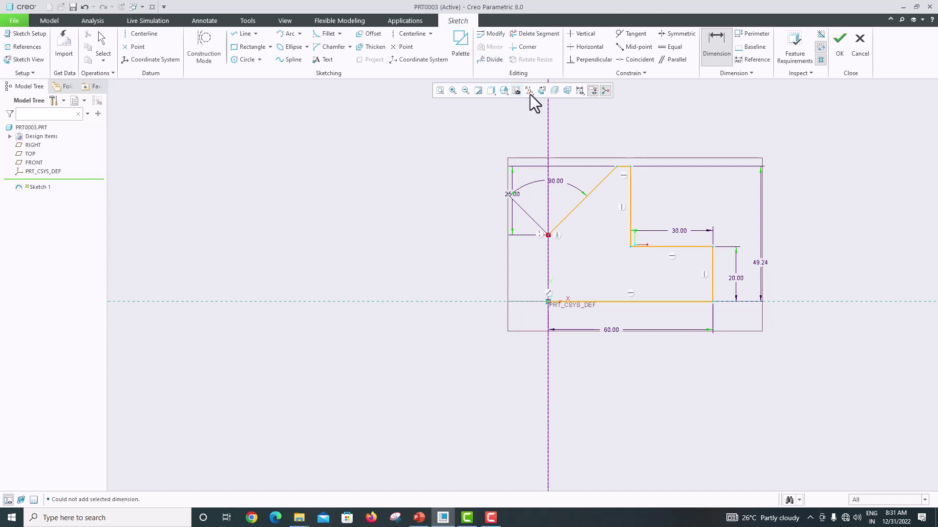
pyautogui.click(586, 198)
pyautogui.click(622, 168)
pyautogui.click(629, 187)
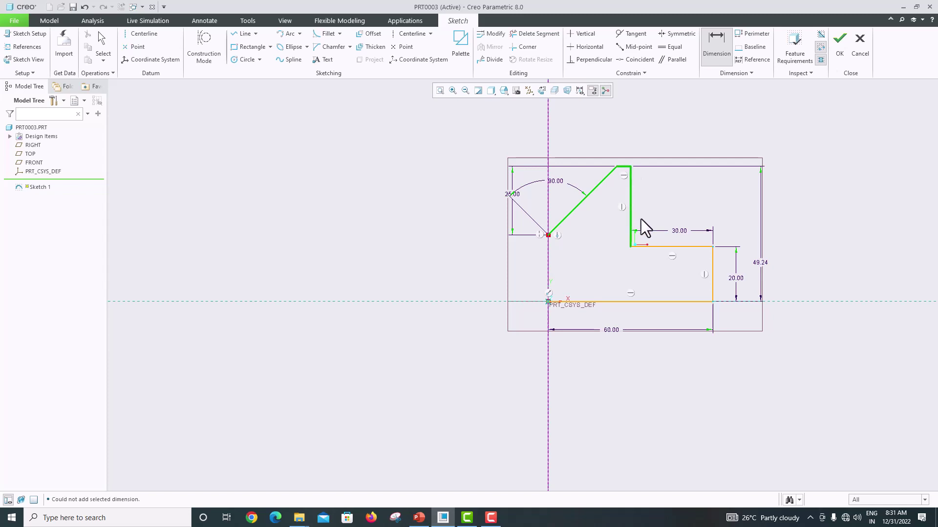
pyautogui.click(661, 246)
pyautogui.click(713, 273)
pyautogui.click(702, 302)
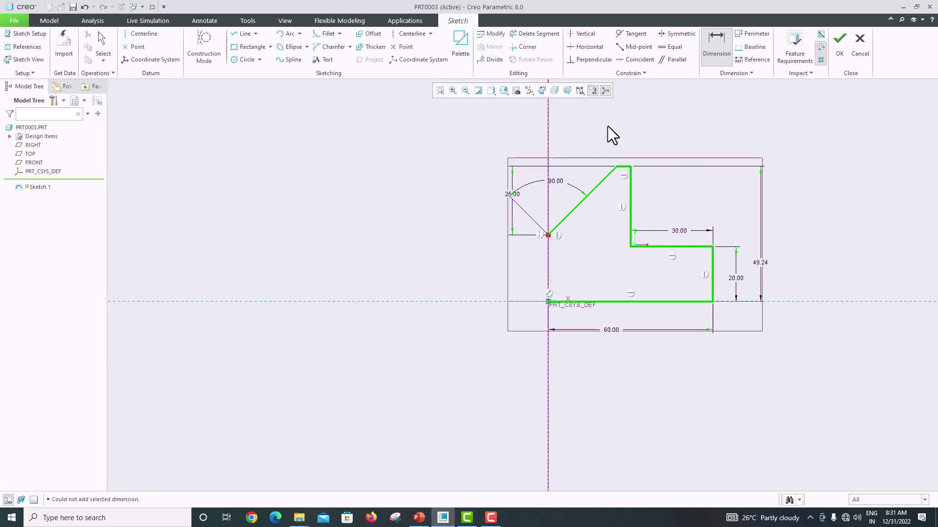
# Draw a vertical sketch centerline through the origin, along the existing vertical reference
pyautogui.click(405, 34)
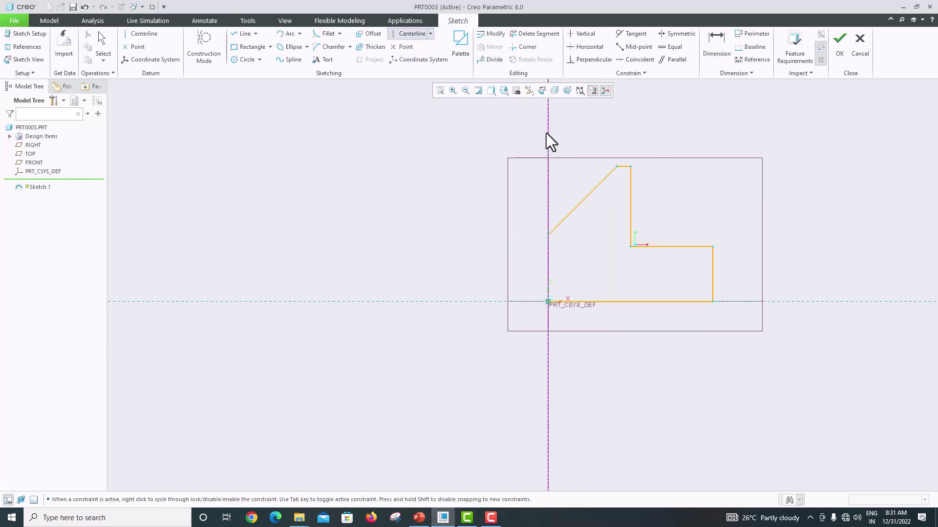
pyautogui.click(546, 133)
pyautogui.click(548, 122)
pyautogui.middleClick(615, 124)
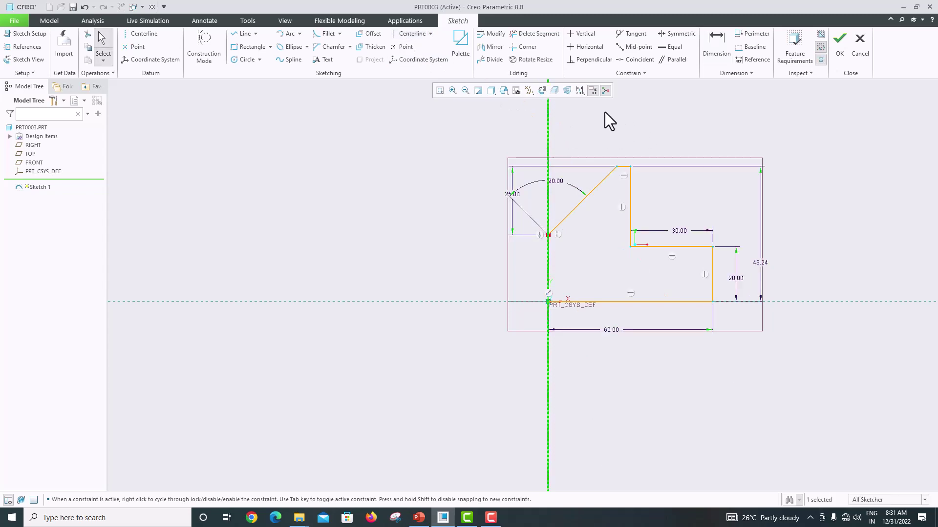
# Mirror all six lines of the half profile about the vertical centerline to complete the V-notched block outline
pyautogui.click(604, 177)
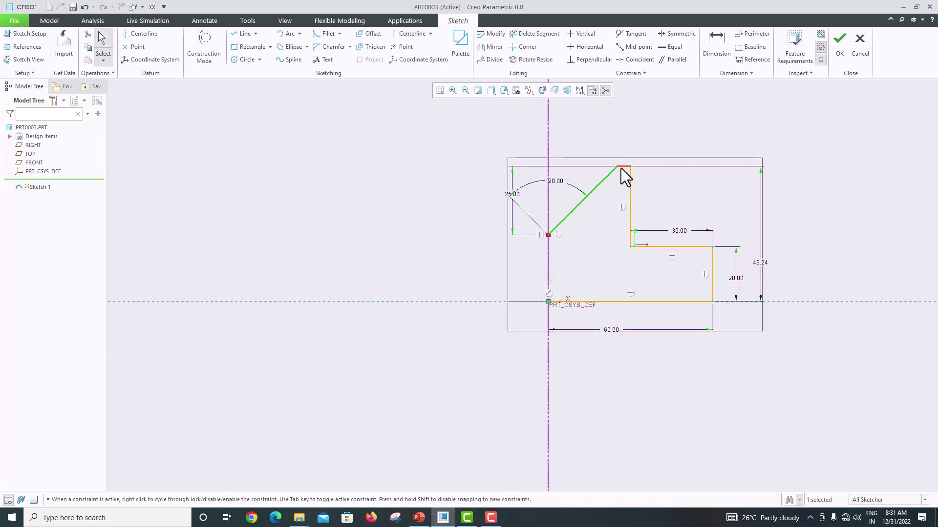
pyautogui.keyDown('ctrl'); pyautogui.click(623, 167); pyautogui.keyUp('ctrl')
pyautogui.keyDown('ctrl'); pyautogui.click(631, 195); pyautogui.keyUp('ctrl')
pyautogui.keyDown('ctrl'); pyautogui.click(654, 247); pyautogui.keyUp('ctrl')
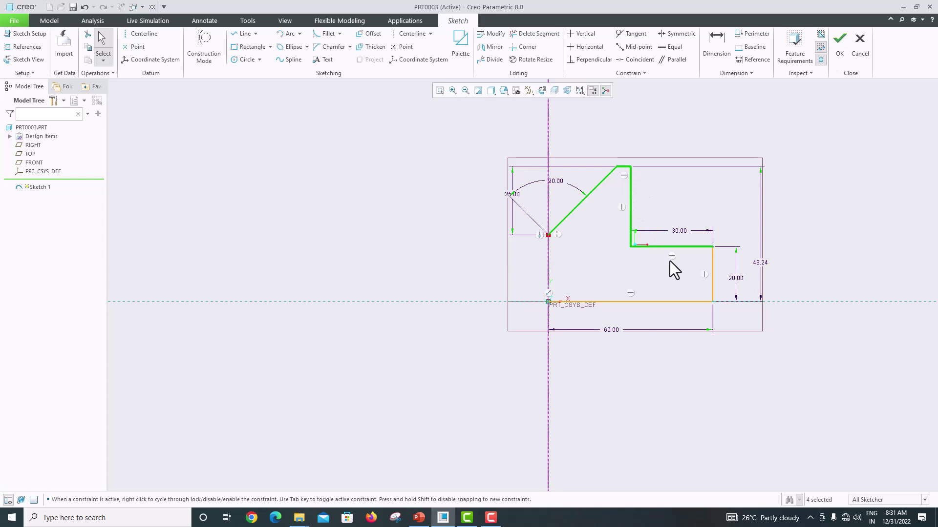
pyautogui.keyDown('ctrl'); pyautogui.click(681, 305); pyautogui.keyUp('ctrl')
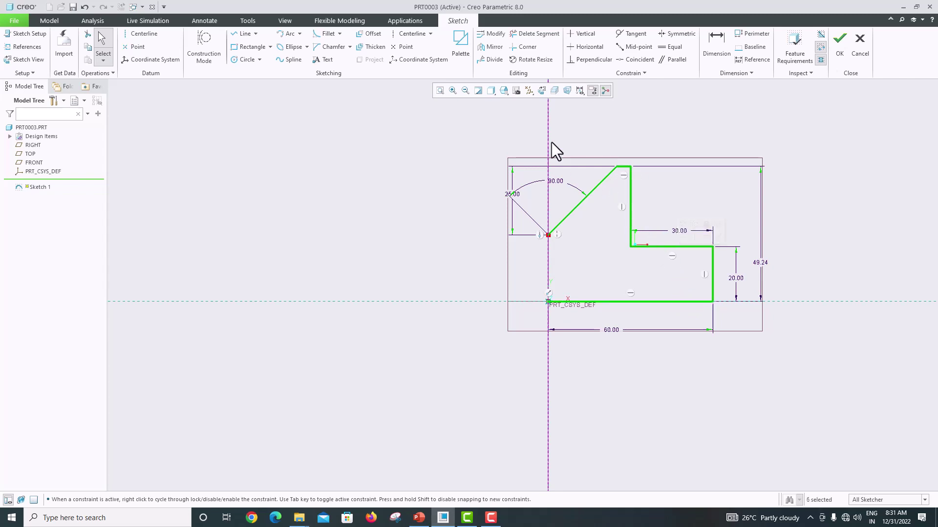
pyautogui.click(482, 47)
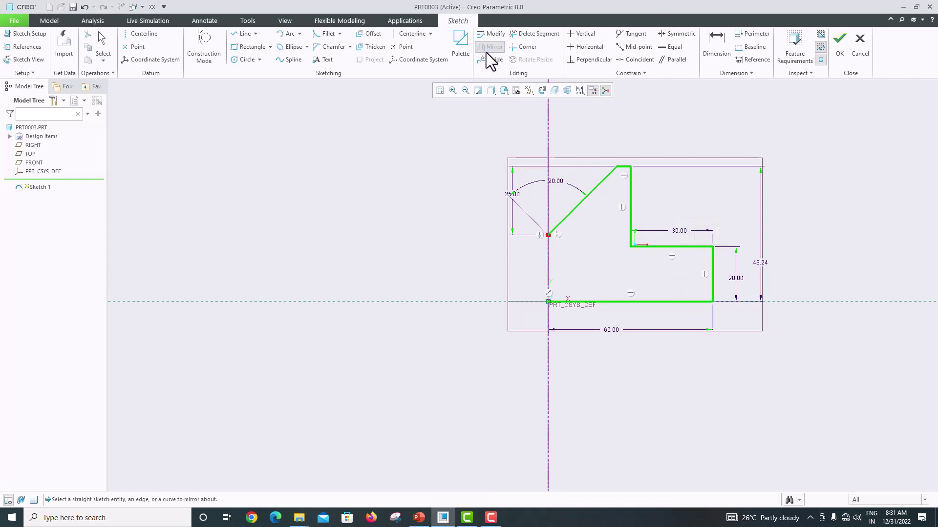
pyautogui.click(547, 124)
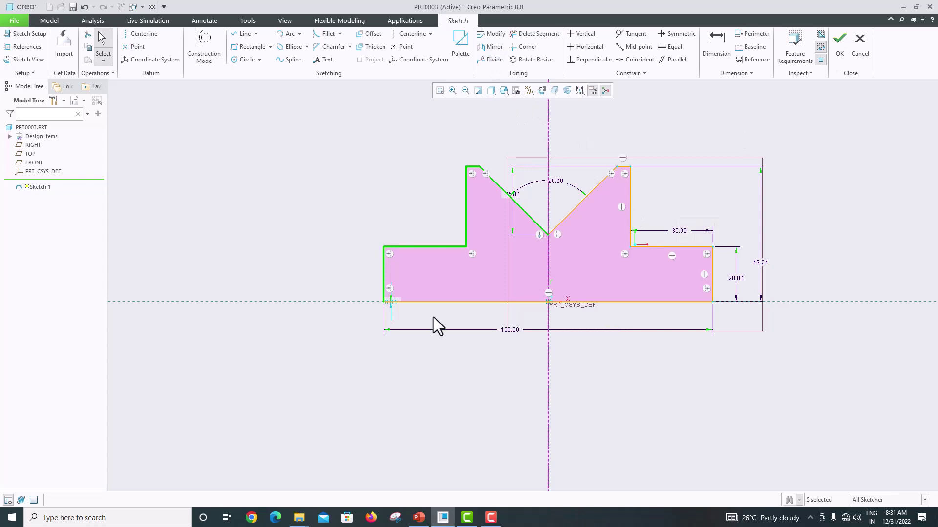
pyautogui.click(847, 212)
# Set the block profile's overall height to 45
pyautogui.scroll(-3, 566, 204)
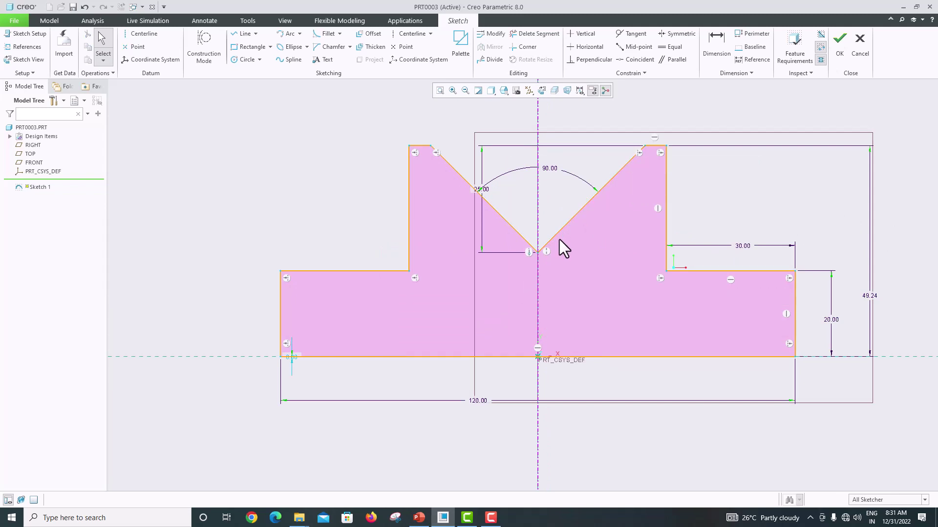
pyautogui.doubleClick(869, 295)
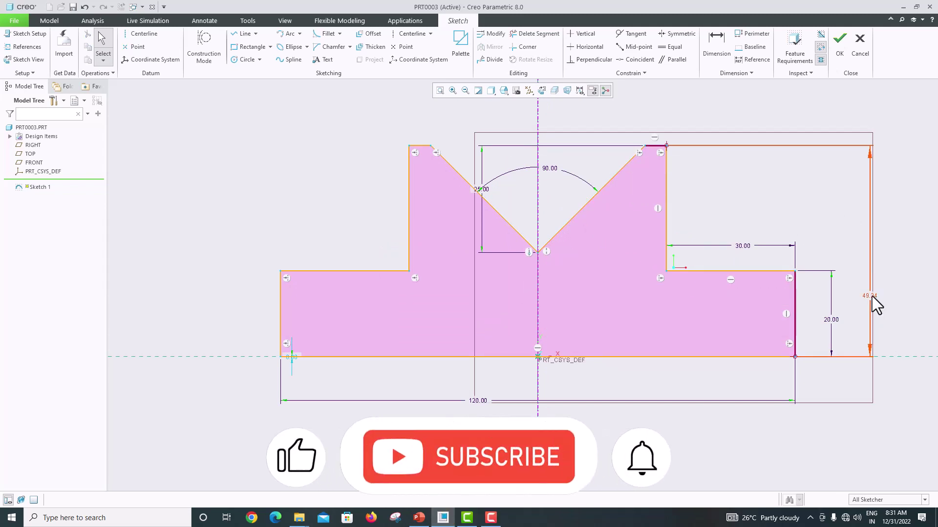
pyautogui.write('45')
pyautogui.press('Return')
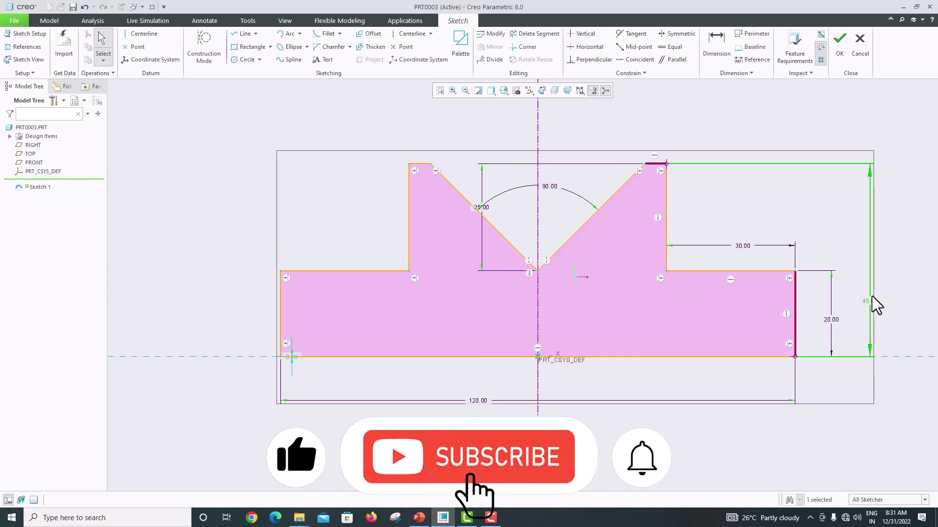
pyautogui.click(763, 128)
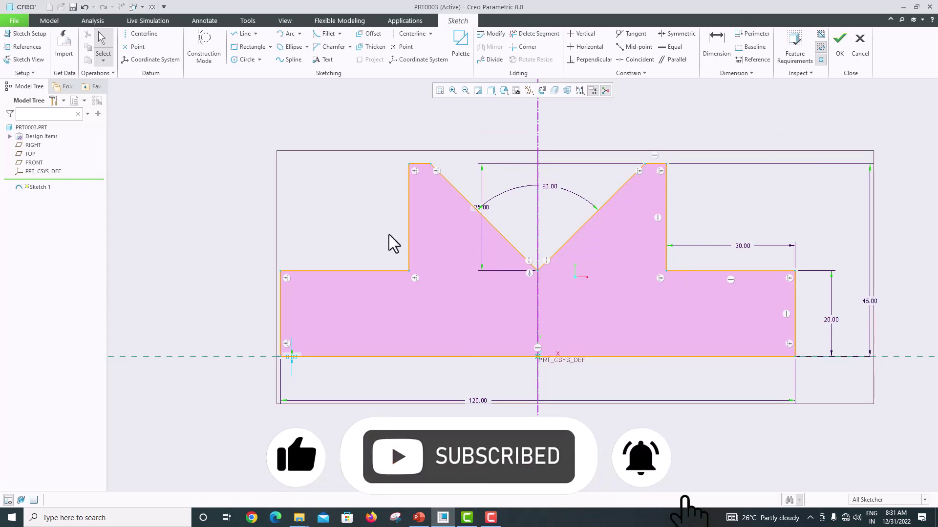